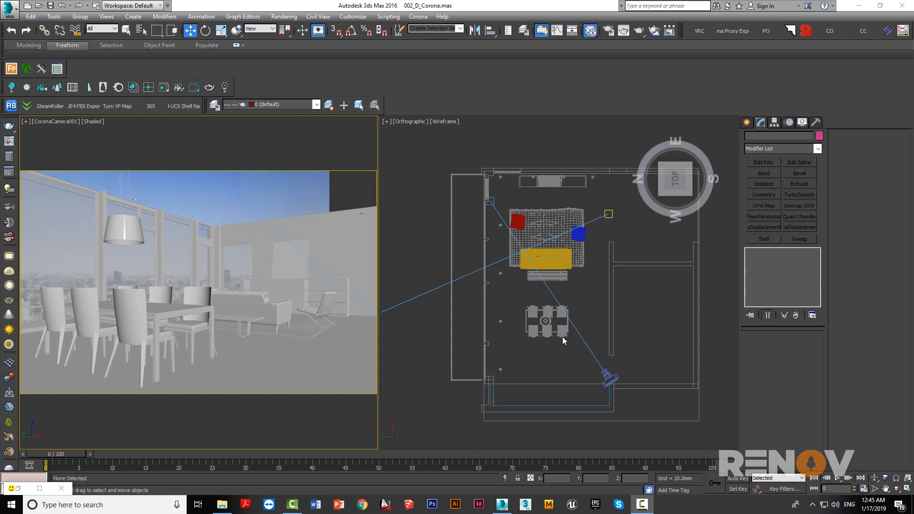
Step: Try the Shaded display in the orthographic plan viewport and switch it back to Wireframe
middle_drag(618, 295, 641, 312)
click(445, 122)
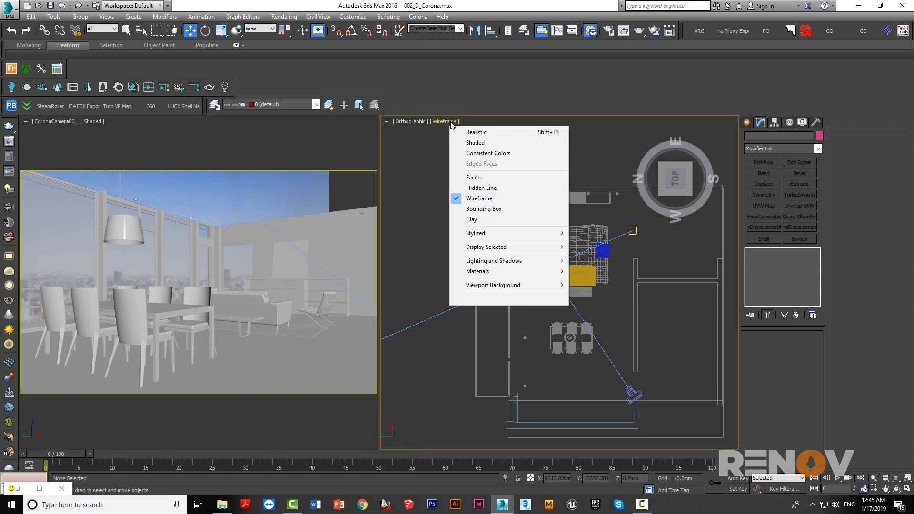
click(464, 143)
scroll(603, 309, down, 5)
scroll(617, 312, up, 7)
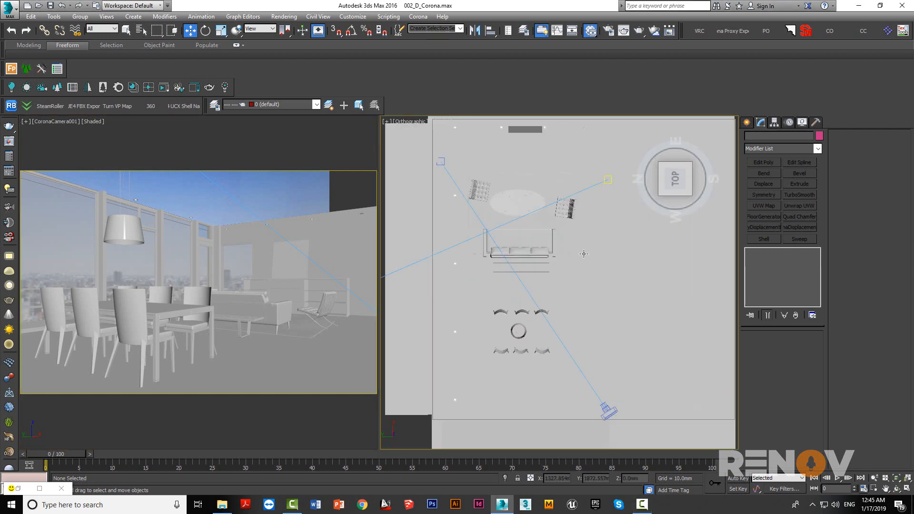
click(442, 122)
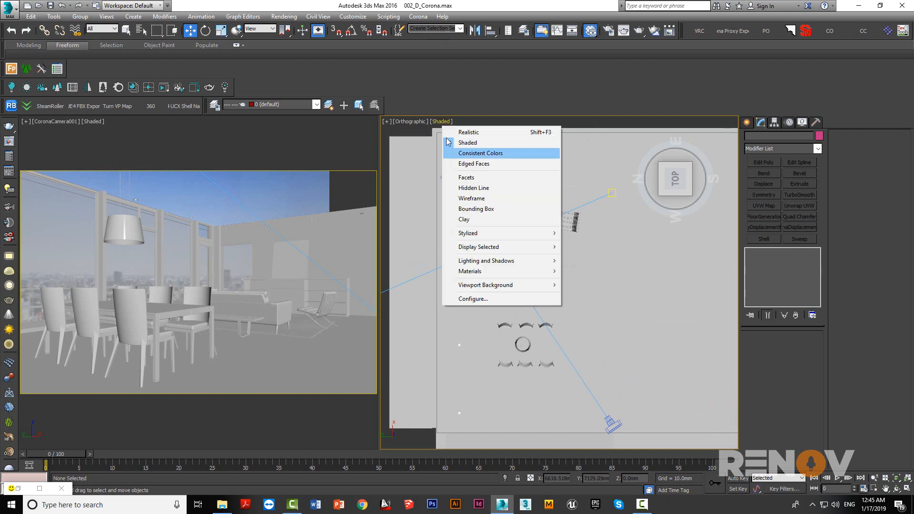
click(483, 199)
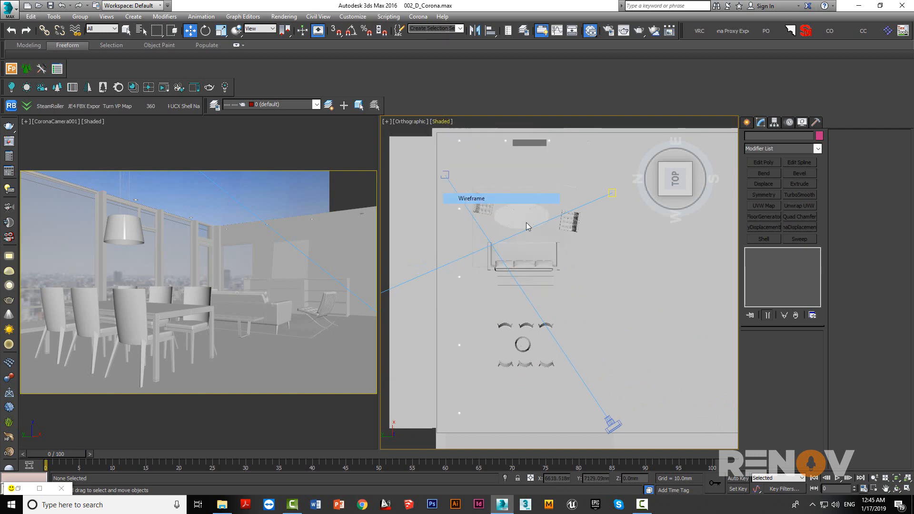
scroll(522, 286, down, 5)
scroll(599, 304, up, 8)
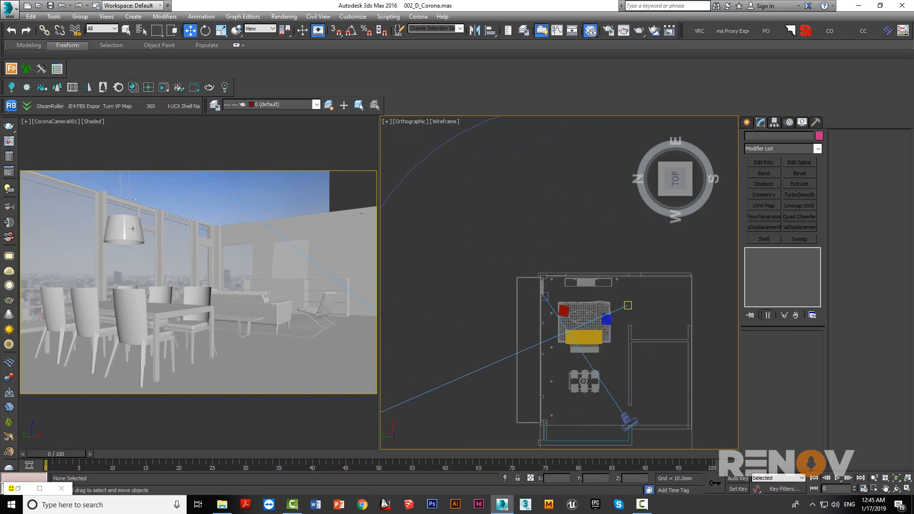
middle_drag(434, 264, 451, 209)
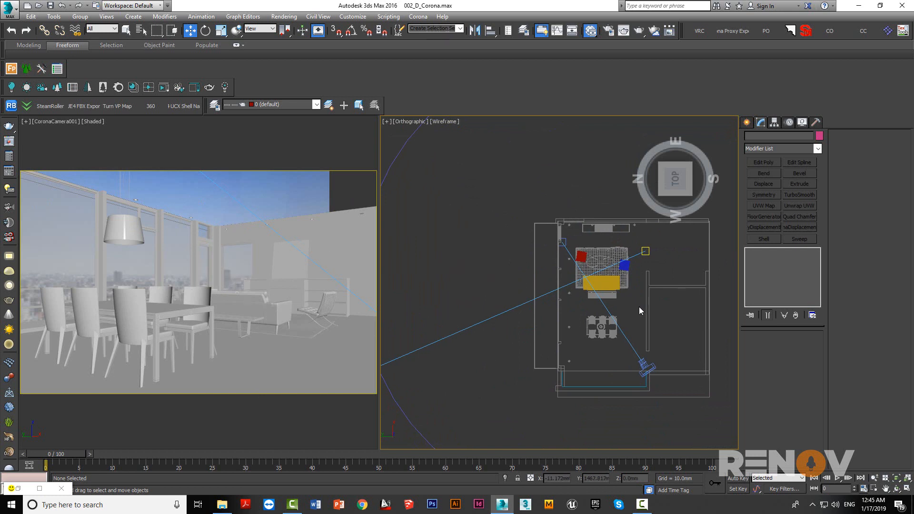
middle_drag(638, 310, 554, 302)
scroll(532, 306, up, 2)
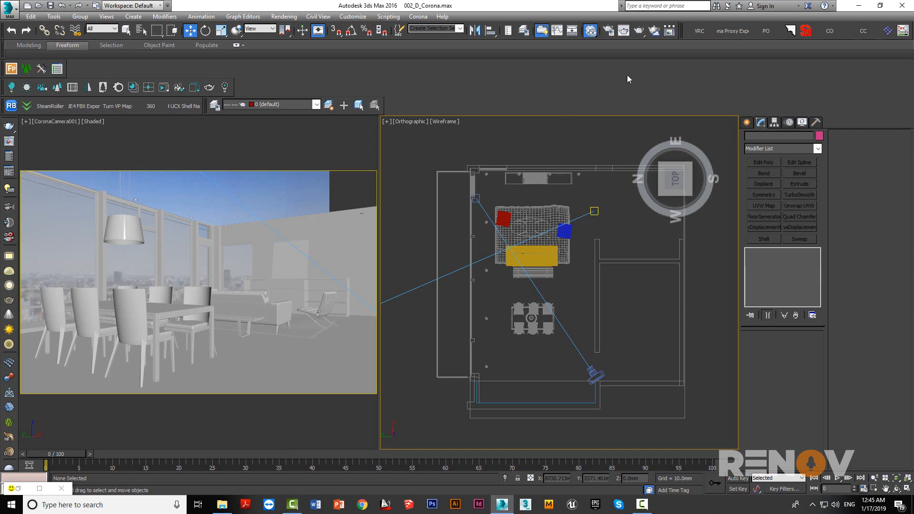
Step: Set the render output's image aspect to 2.0 in the render setup and lock the ratio
click(609, 33)
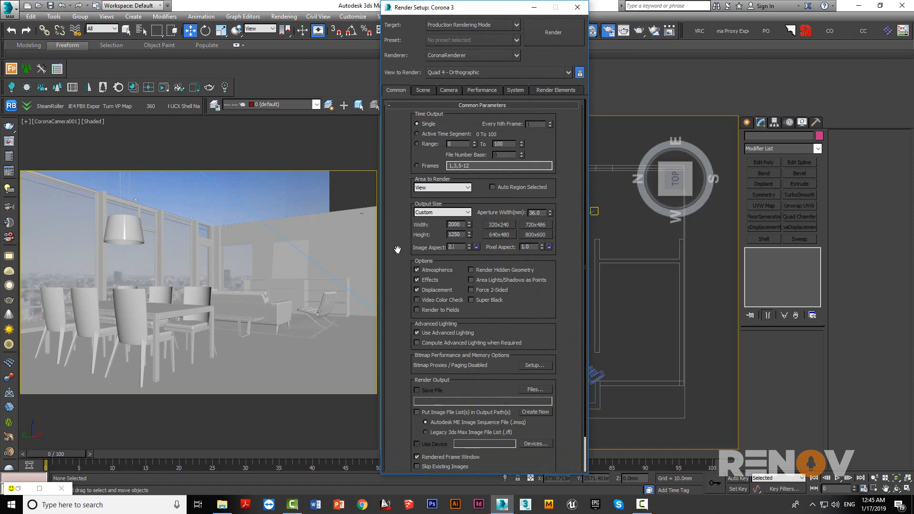
click(477, 247)
click(476, 247)
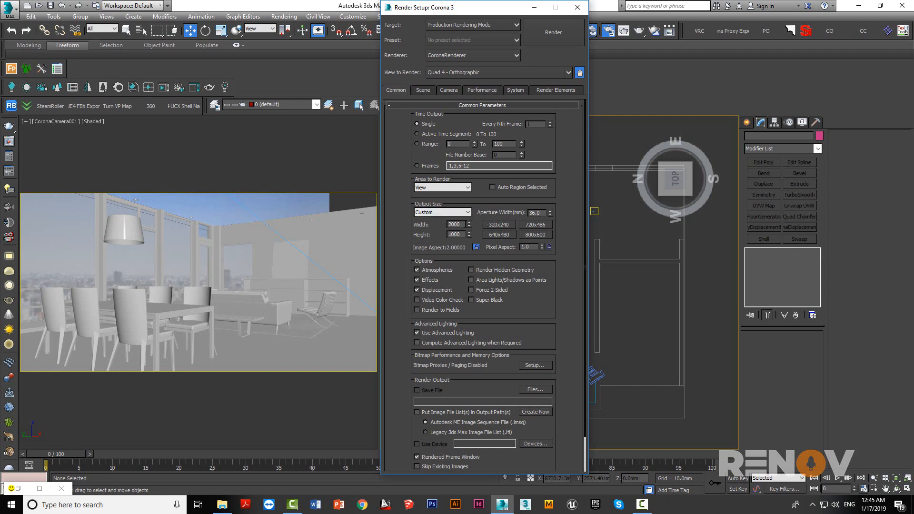
Step: Try changing the output width and height while the image aspect is locked
double_click(454, 224)
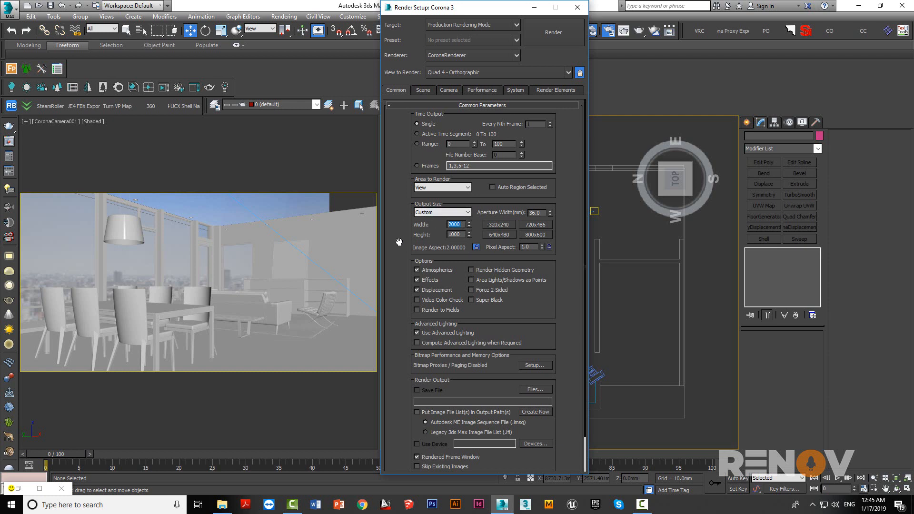
click(476, 247)
drag(469, 224, 471, 206)
drag(468, 156, 476, 129)
drag(469, 227, 467, 196)
drag(462, 234, 441, 240)
key(shift+Tab)
key(Tab)
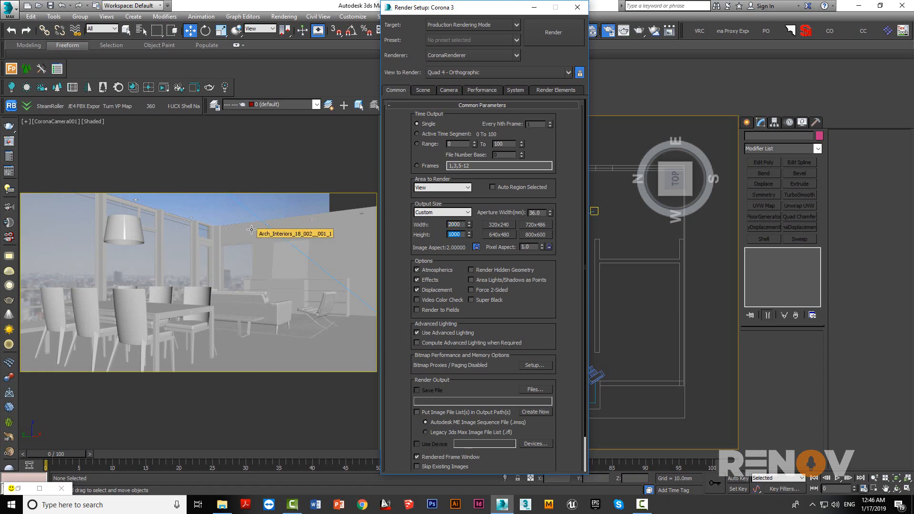
Step: Minimize the render setup and place a targeted CoronaCam between the sofa and dining table, aimed through the shelving wall
click(535, 8)
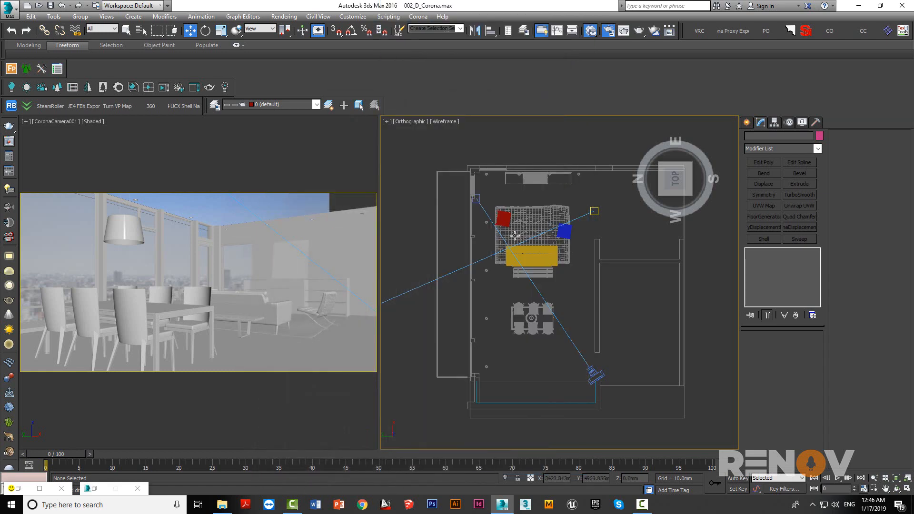
click(746, 123)
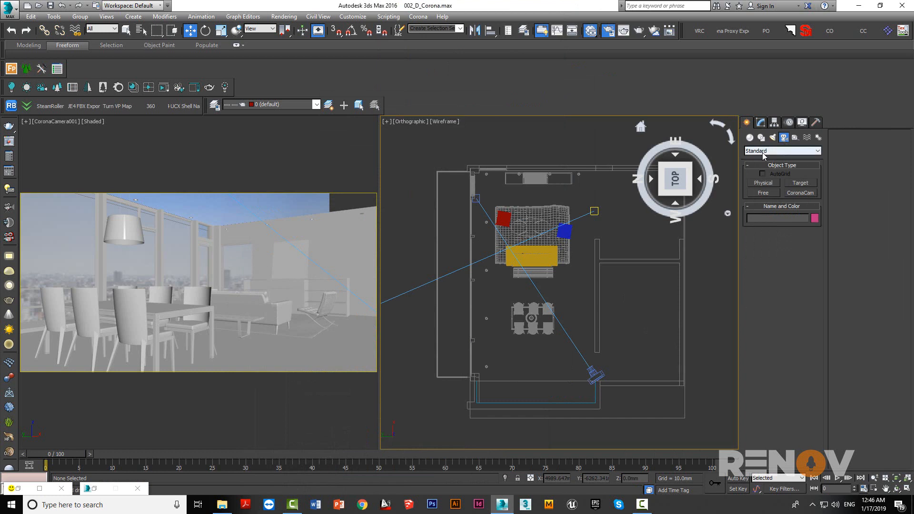
click(808, 195)
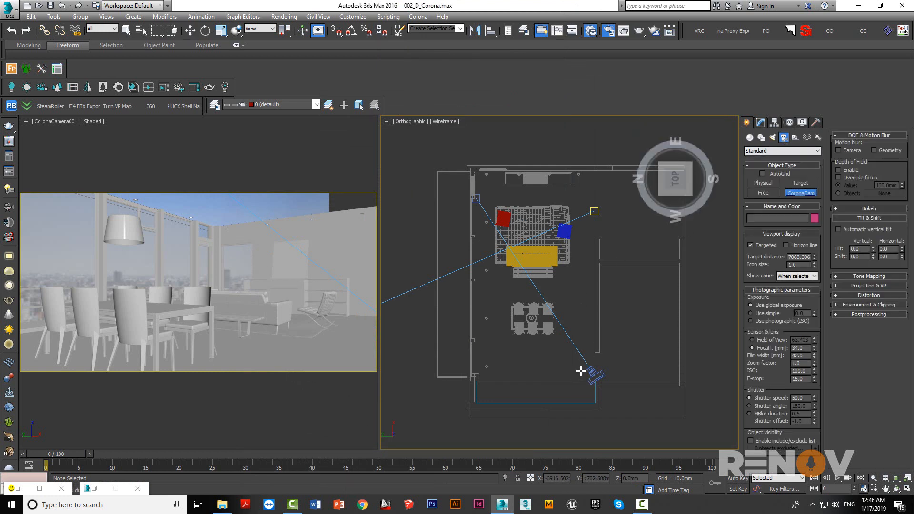
drag(533, 285, 533, 122)
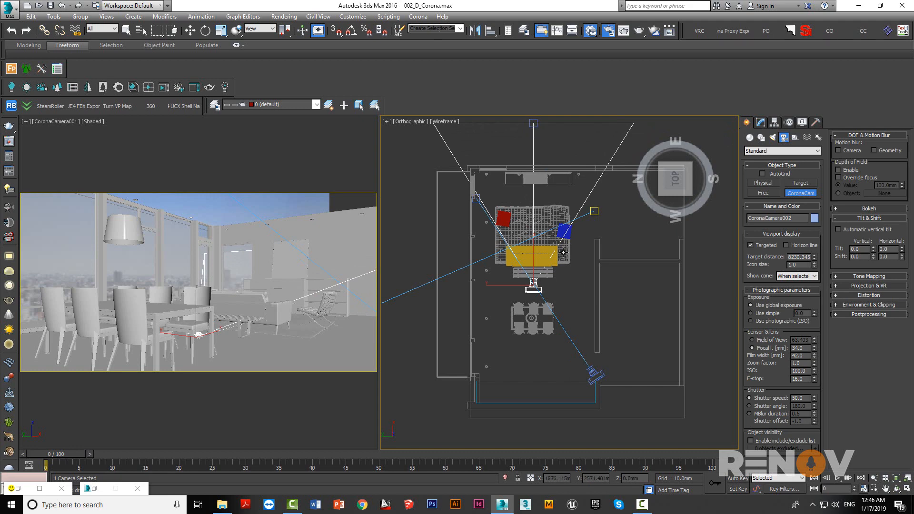
right_click(555, 315)
Step: Set the new camera's projection type to Spherical 360°
scroll(556, 315, up, 3)
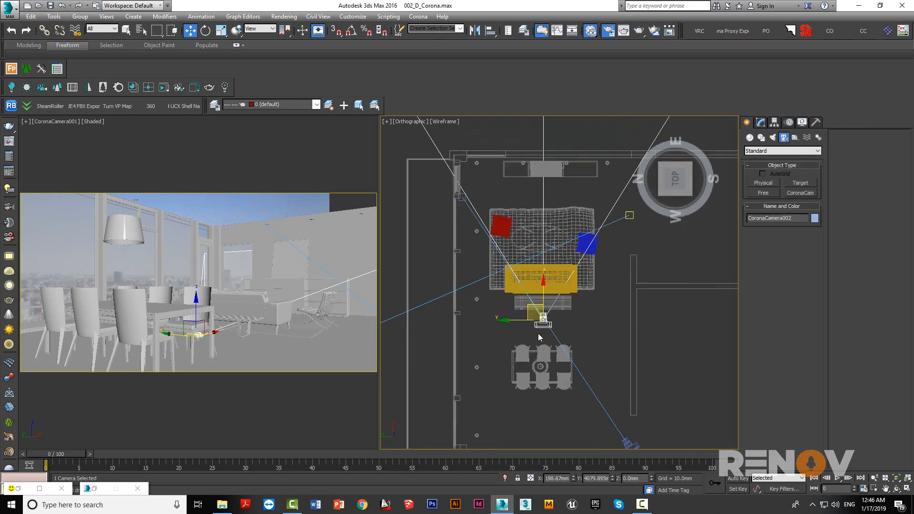
scroll(543, 318, down, 2)
click(760, 125)
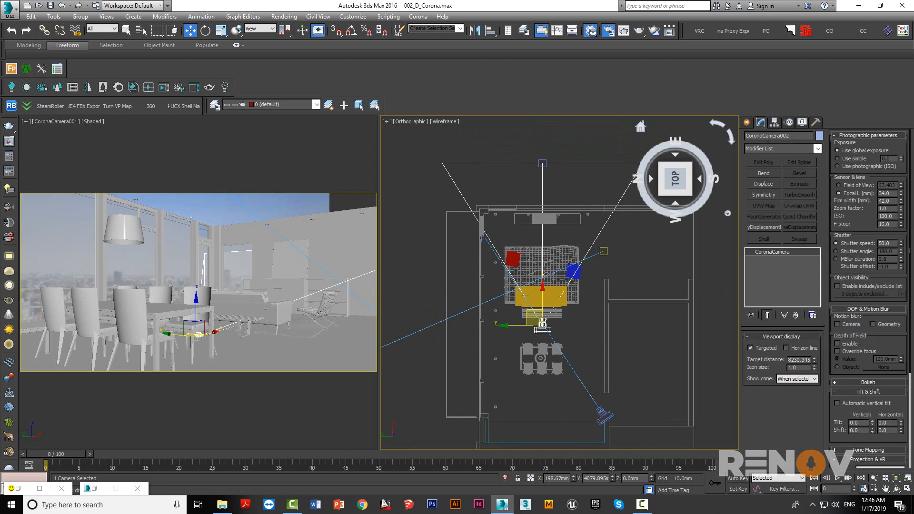
drag(892, 339, 883, 208)
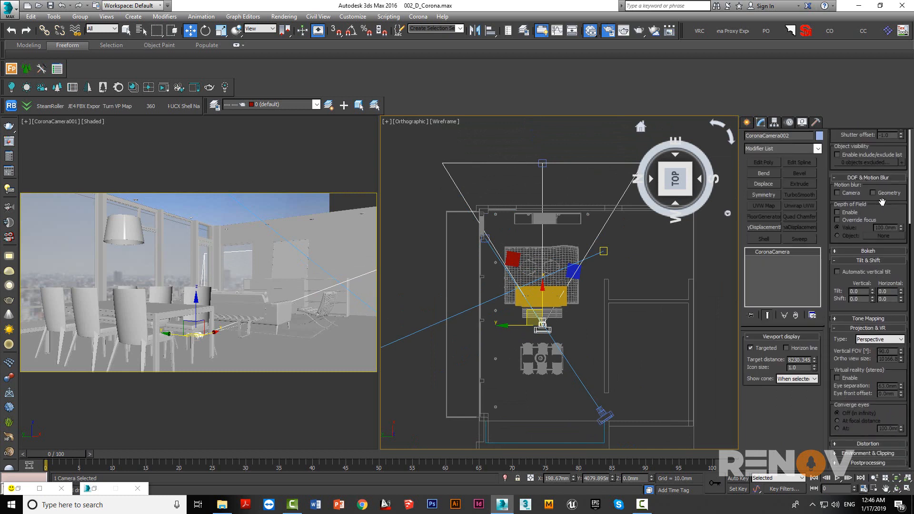
click(873, 341)
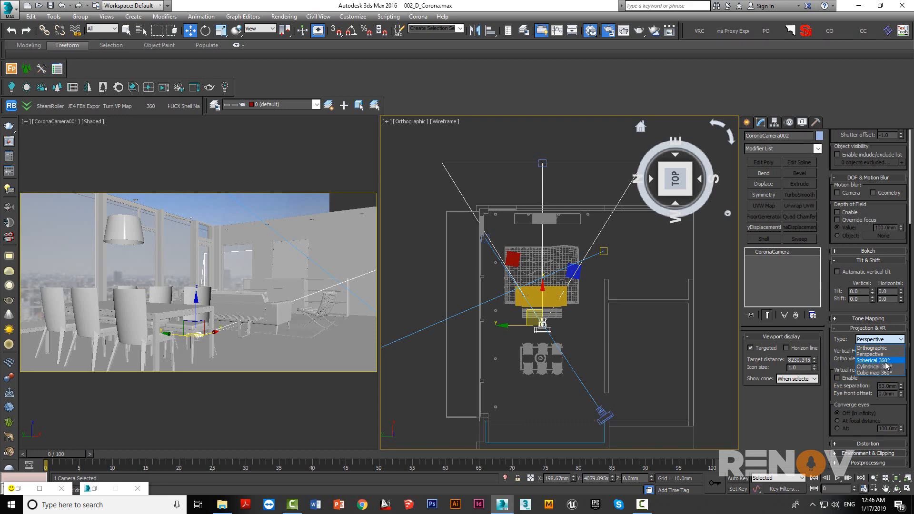
click(885, 361)
Step: Turn off the Targeted option of the new spherical camera
scroll(579, 340, up, 5)
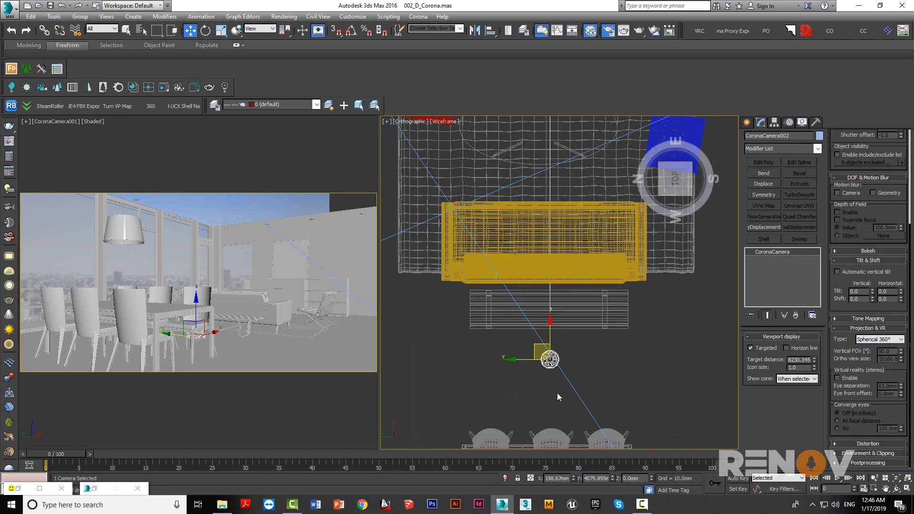
scroll(572, 367, down, 3)
scroll(563, 370, up, 6)
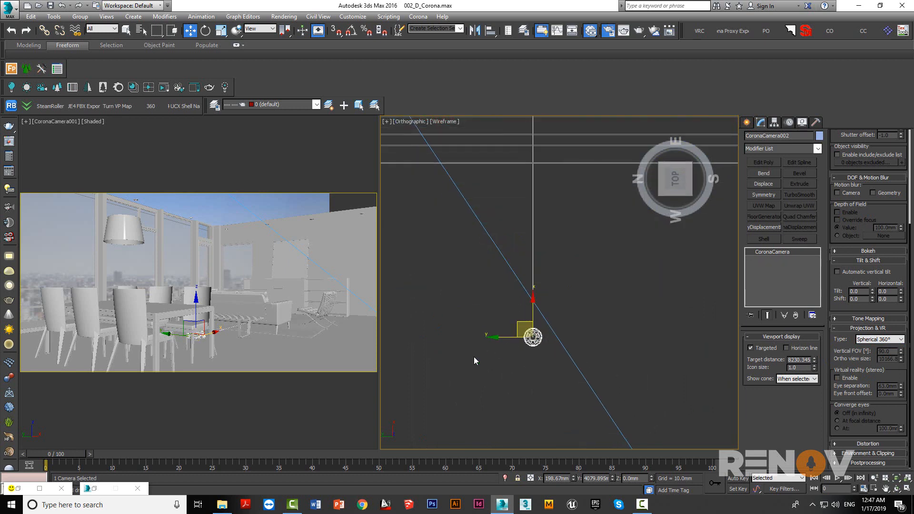
scroll(582, 362, down, 4)
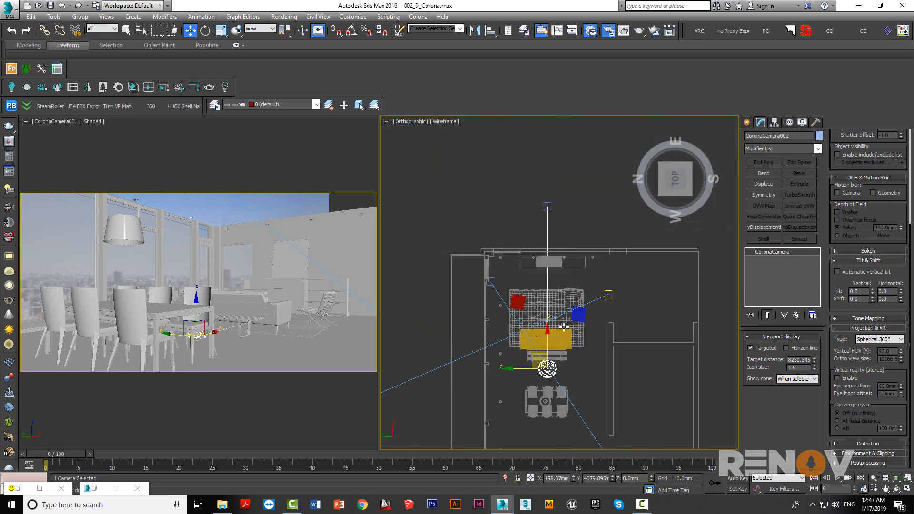
scroll(556, 384, up, 2)
scroll(569, 386, down, 3)
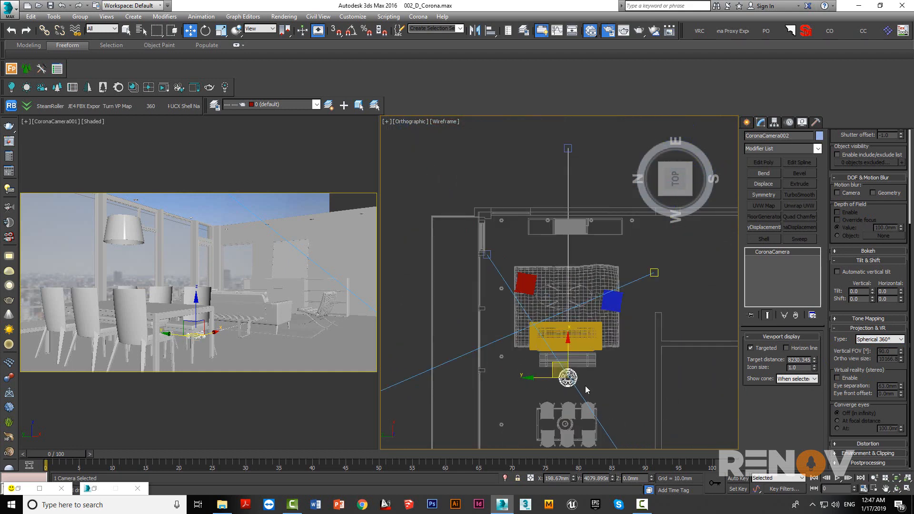
click(751, 348)
Step: Raise the spherical camera from floor level to a height of about 1469 mm in the Left view
alt+middle_drag(479, 334, 597, 308)
click(675, 179)
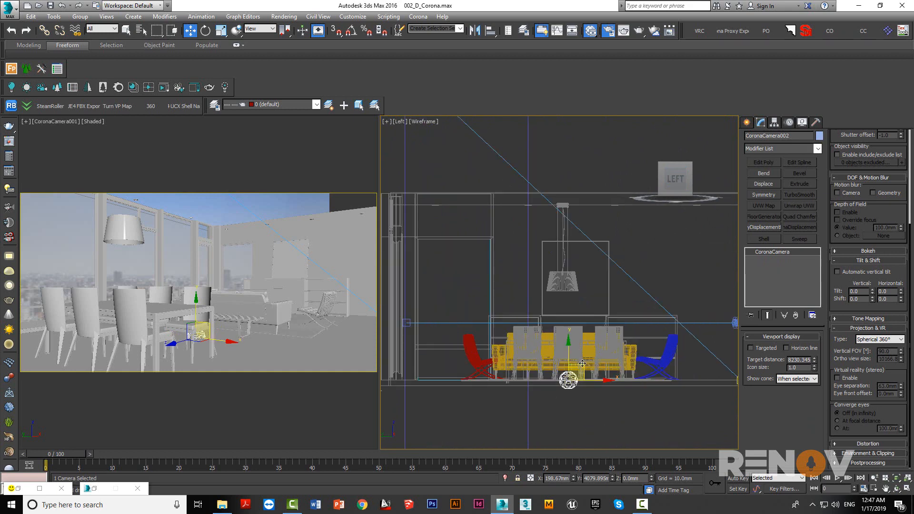
alt+middle_drag(581, 364, 587, 419)
click(674, 178)
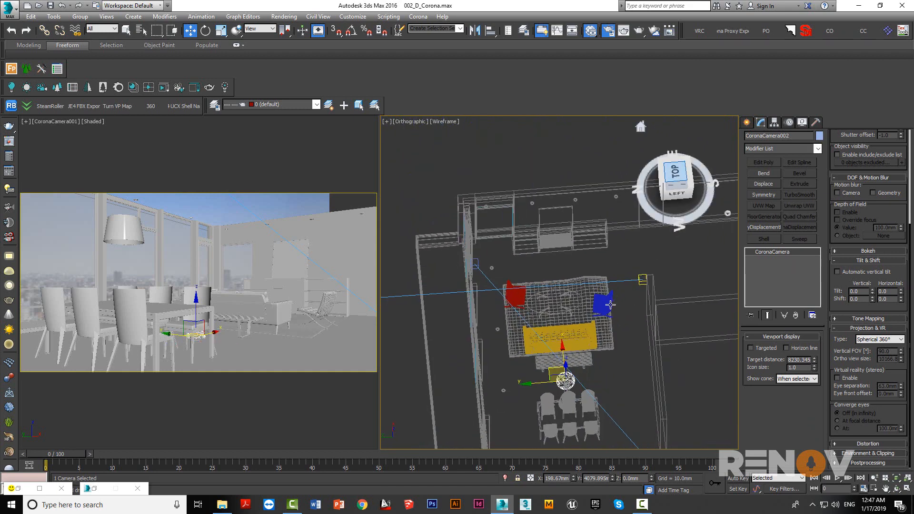
middle_drag(610, 304, 558, 377)
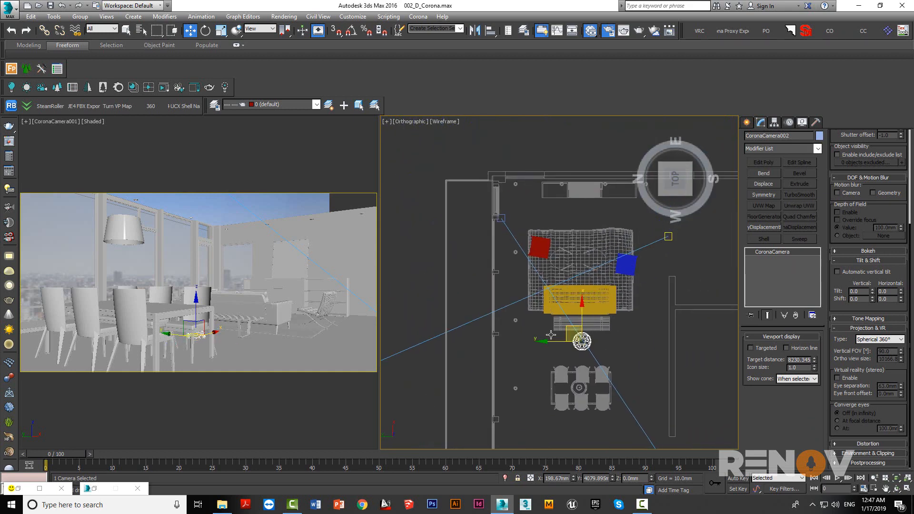
scroll(553, 352, down, 2)
alt+middle_drag(588, 325, 632, 305)
key(l)
middle_drag(602, 361, 568, 184)
middle_drag(597, 336, 547, 209)
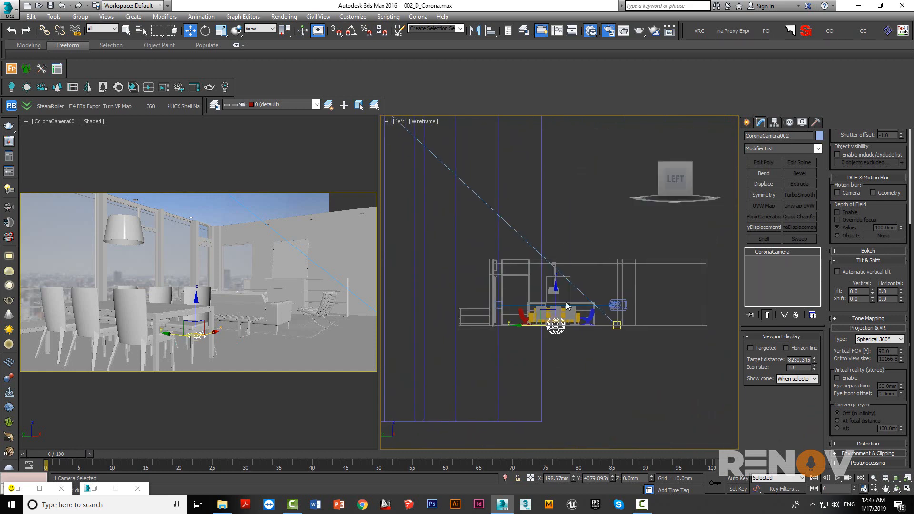
scroll(554, 321, up, 5)
drag(556, 322, 585, 227)
Step: Switch the shaded camera viewport to look through the new spherical camera
right_click(212, 283)
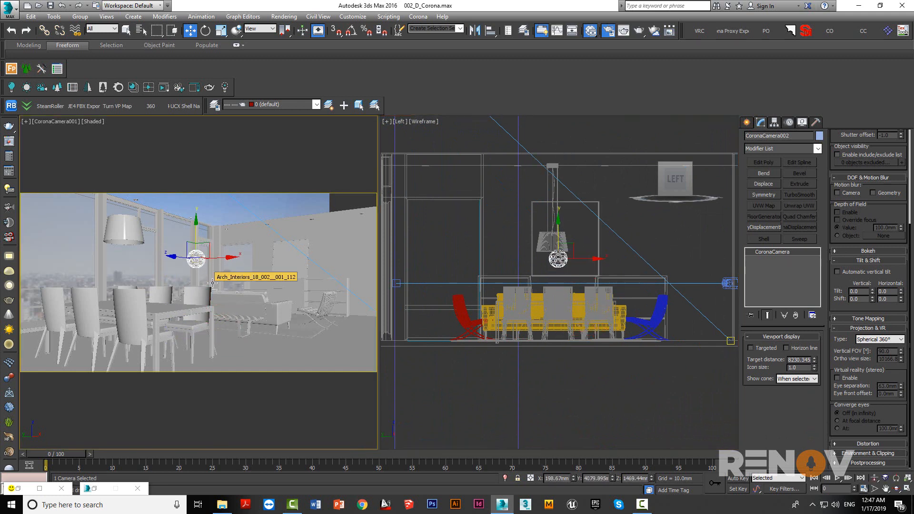
key(c)
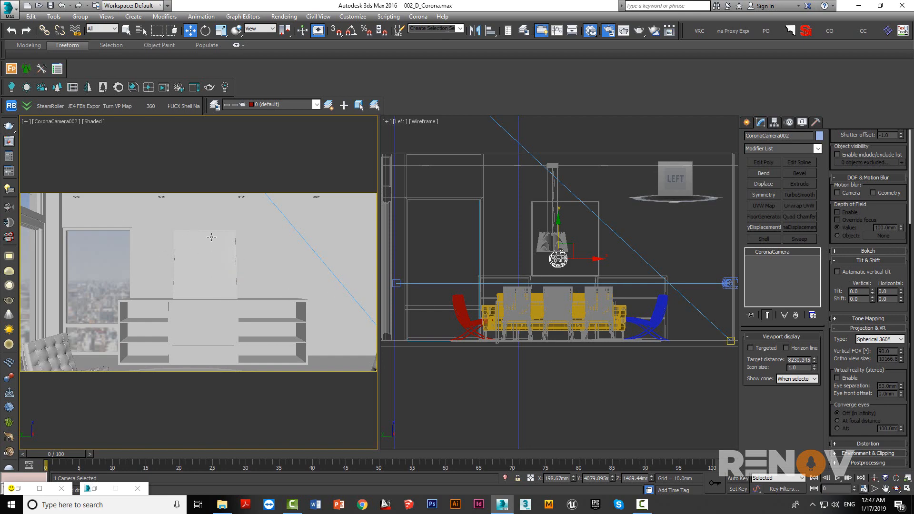
scroll(554, 310, down, 3)
alt+middle_drag(553, 309, 509, 308)
Step: Render the new camera's 360° view with Corona and reposition the frame buffer window
right_click(289, 146)
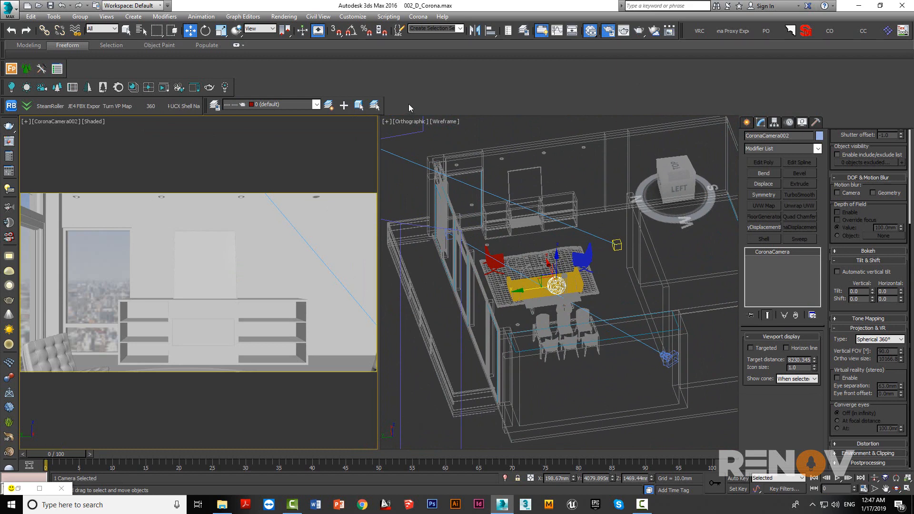
key(F10)
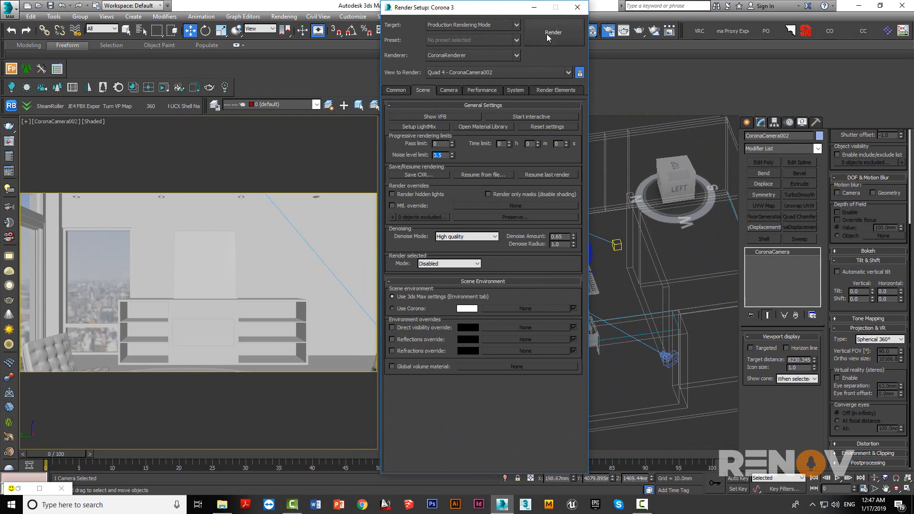
click(547, 35)
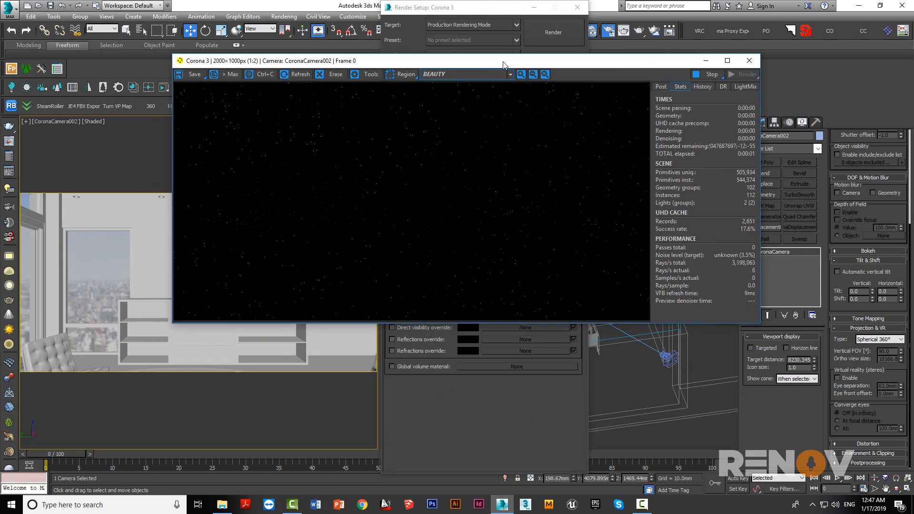
drag(502, 68, 489, 110)
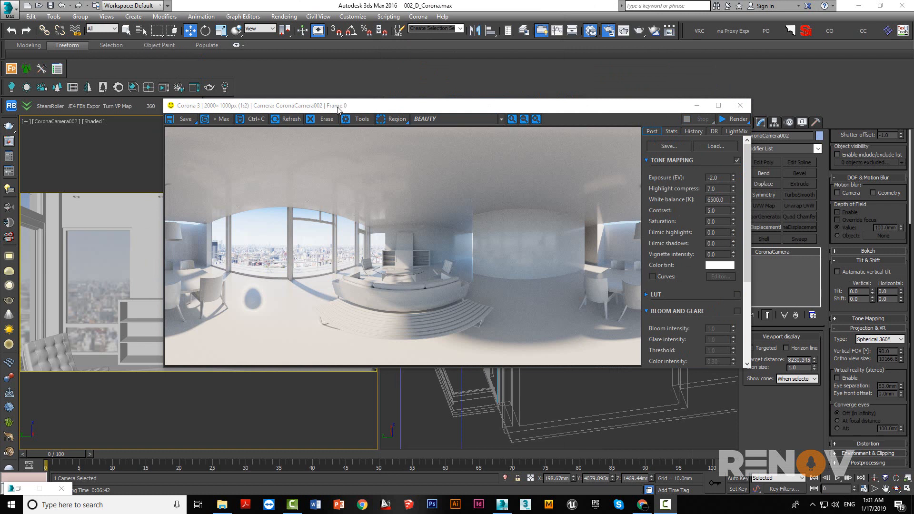
Step: Switch to the File Explorer window with the 3ds Max 2016 scripts folder
mouse_move(387, 109)
mouse_down()
mouse_move(465, 110)
mouse_move(399, 109)
mouse_up()
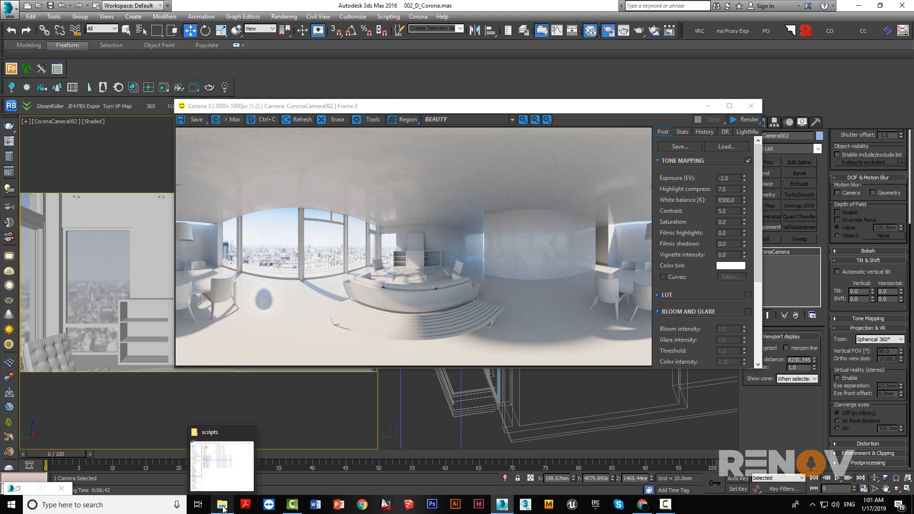
click(222, 506)
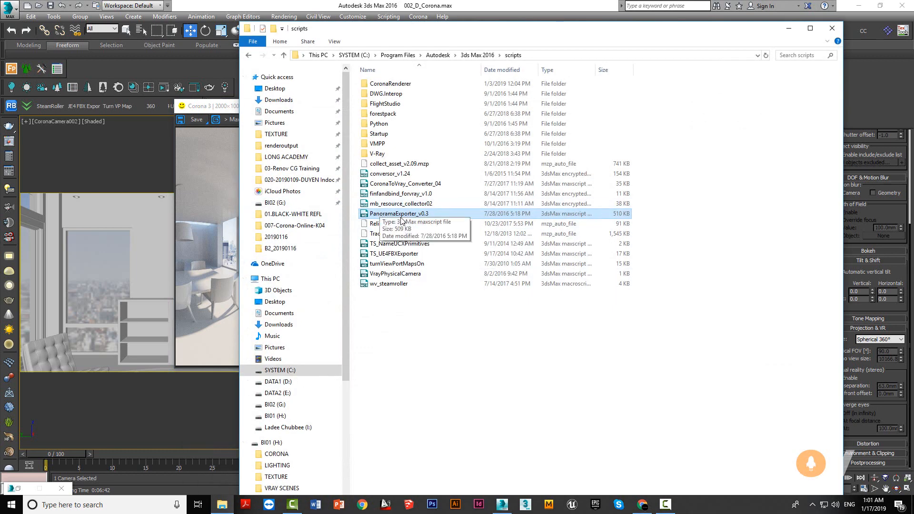
Step: Switch to Chrome and examine the Panorama exporter entry on the Corona Renderer plugins and scripts page
click(792, 29)
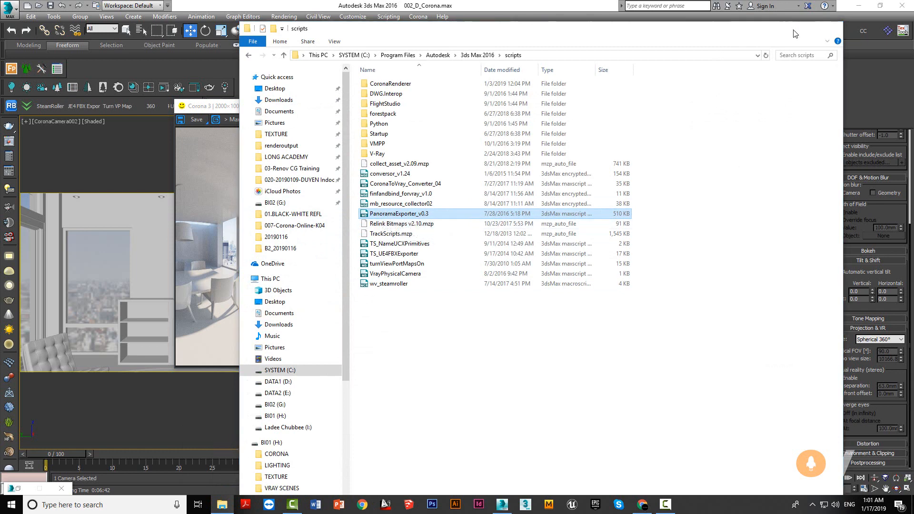
click(642, 506)
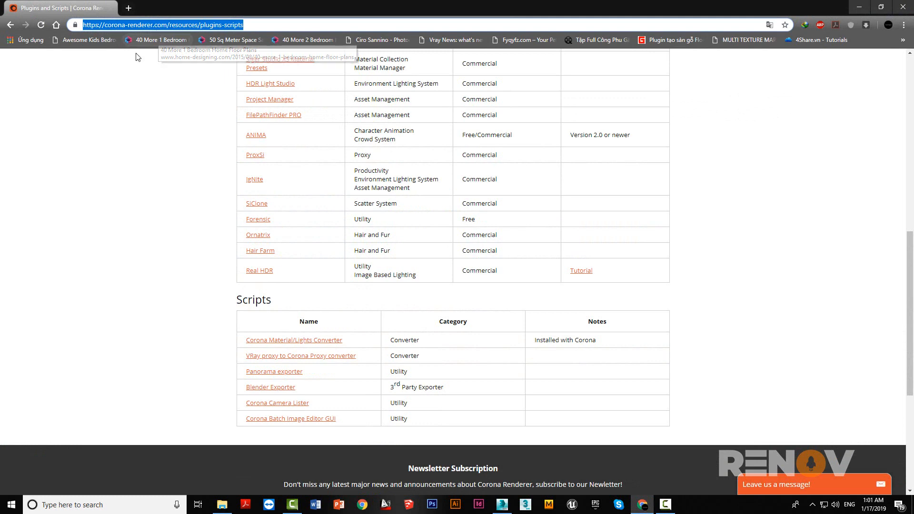
click(128, 130)
drag(261, 25, 100, 24)
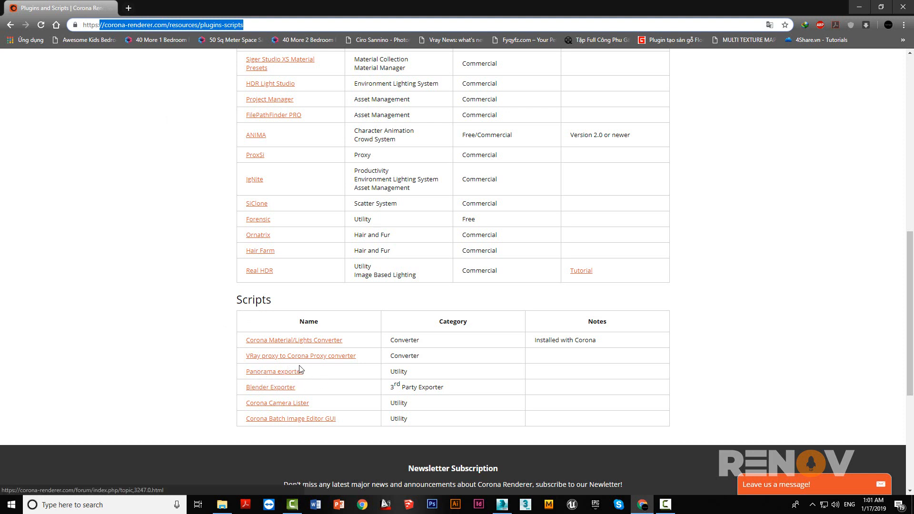
click(860, 6)
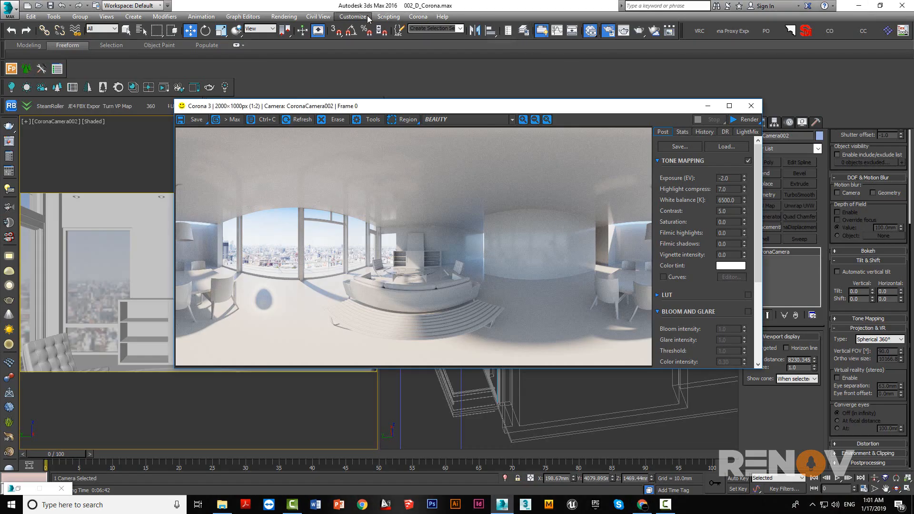
Step: Run the PanoramaExporter_v0.3 script from the scripts folder in 3ds Max
click(389, 17)
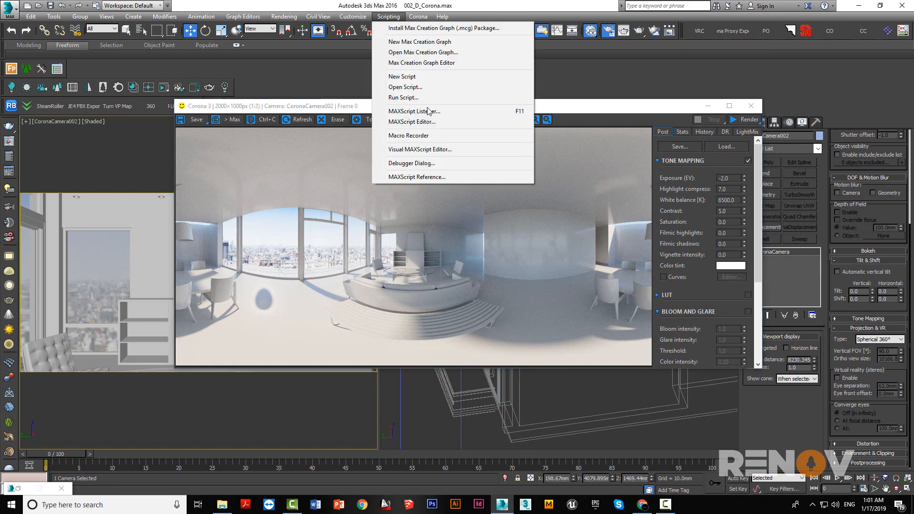
click(402, 97)
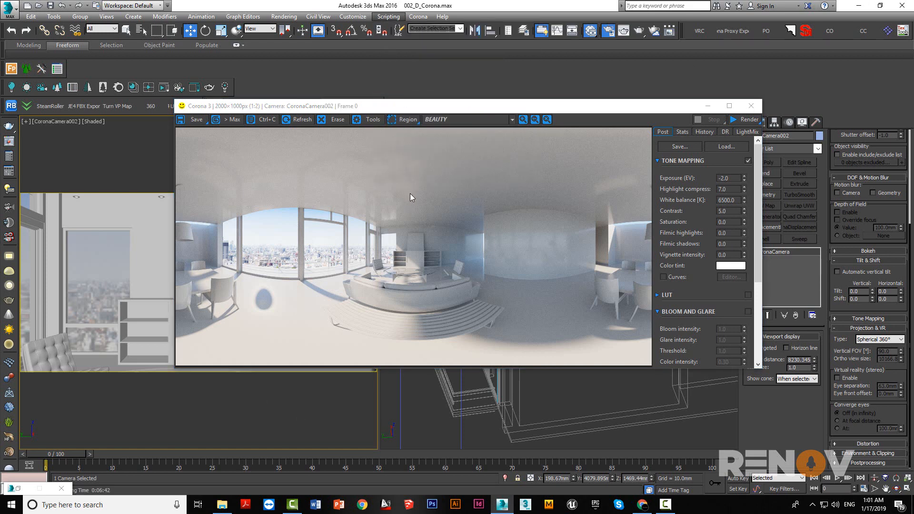
click(247, 202)
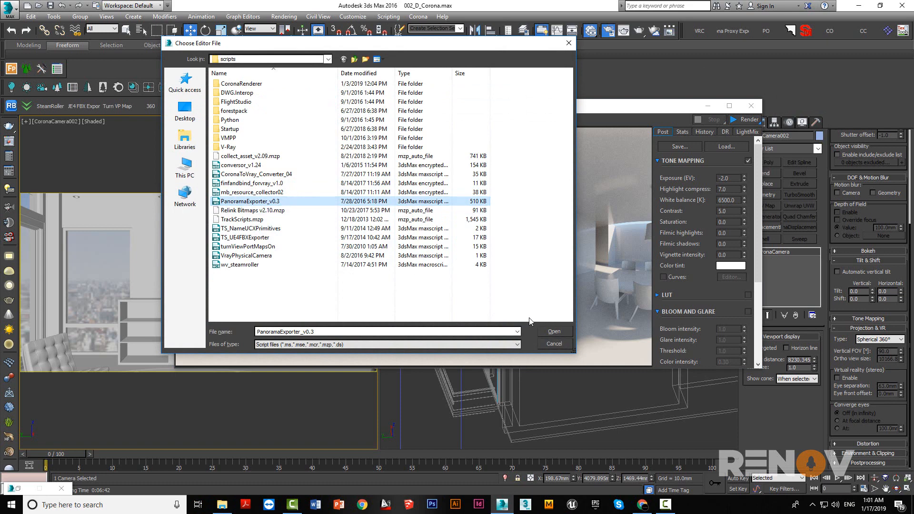
click(554, 332)
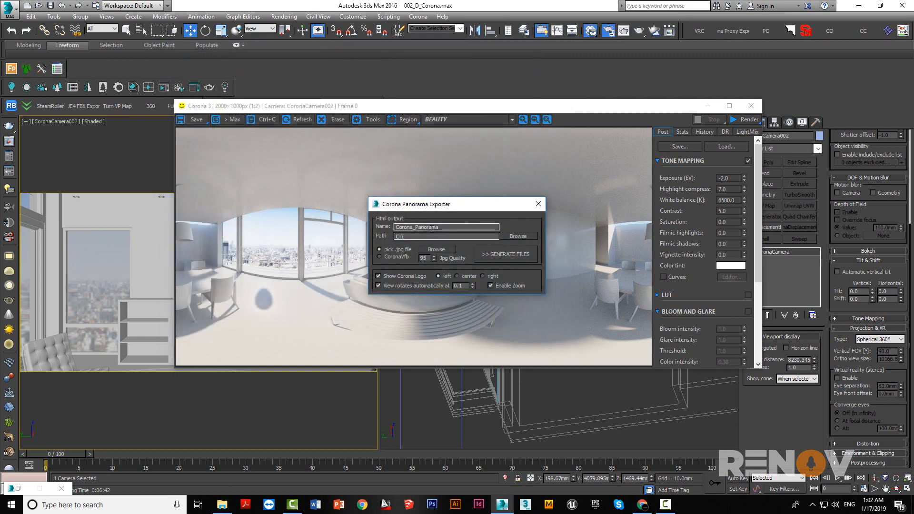
Step: Set the panorama exporter's output path to a new Desktop folder named PANORAMA
double_click(442, 228)
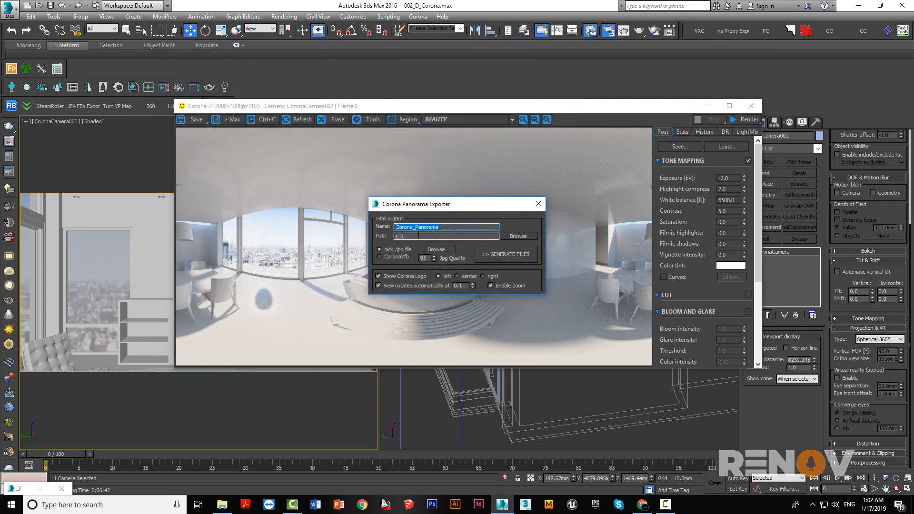
double_click(419, 235)
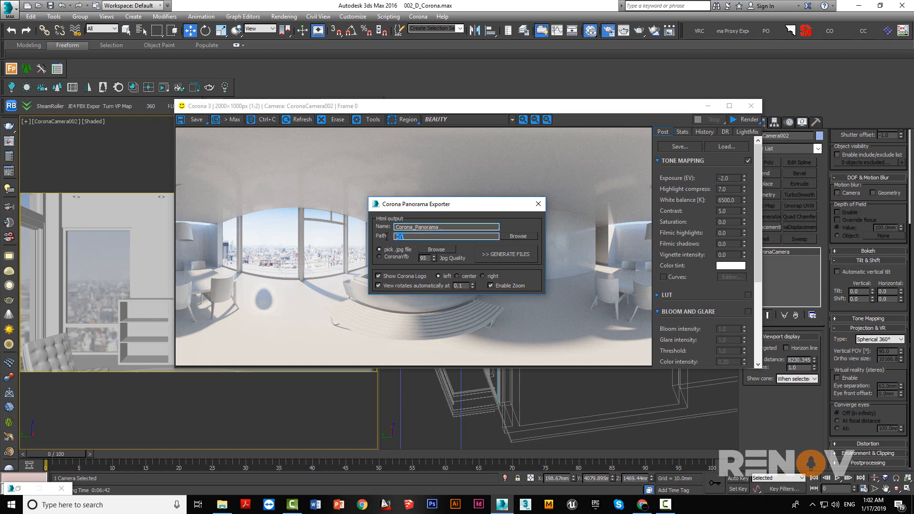
click(513, 237)
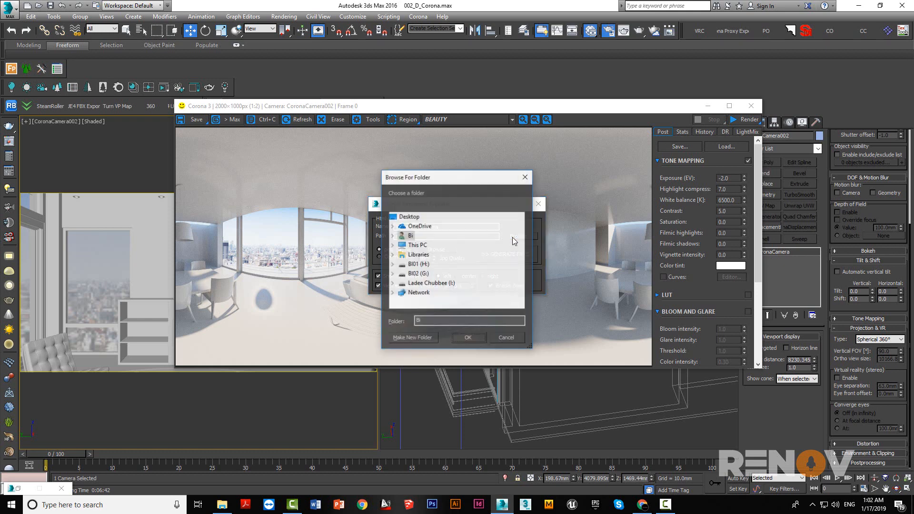
click(410, 216)
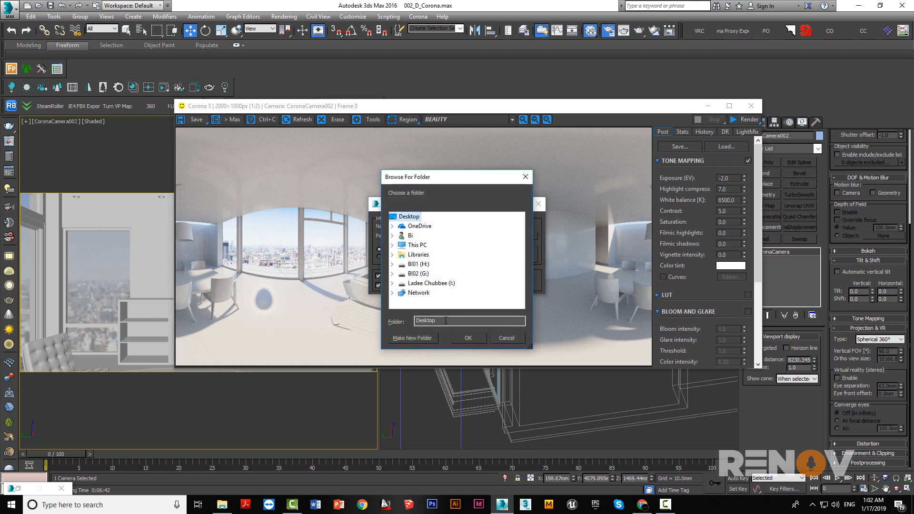
click(428, 339)
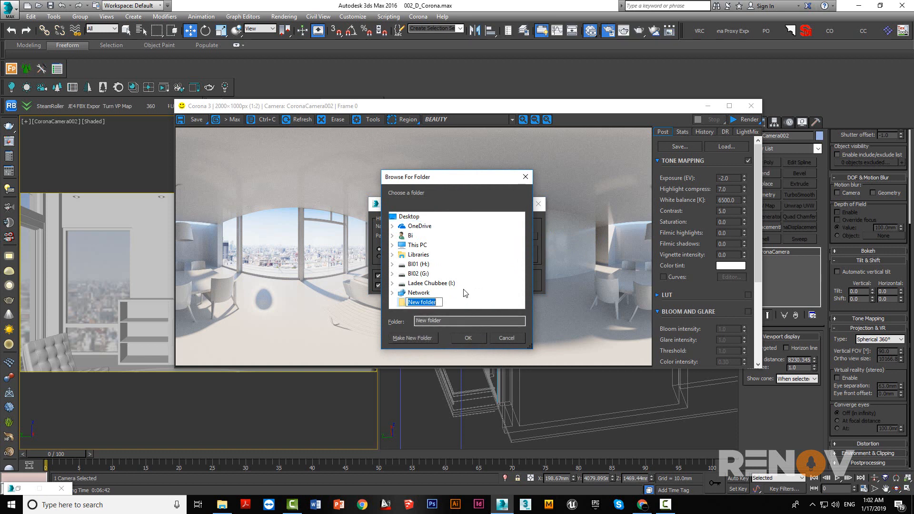
text(PA)
click(469, 339)
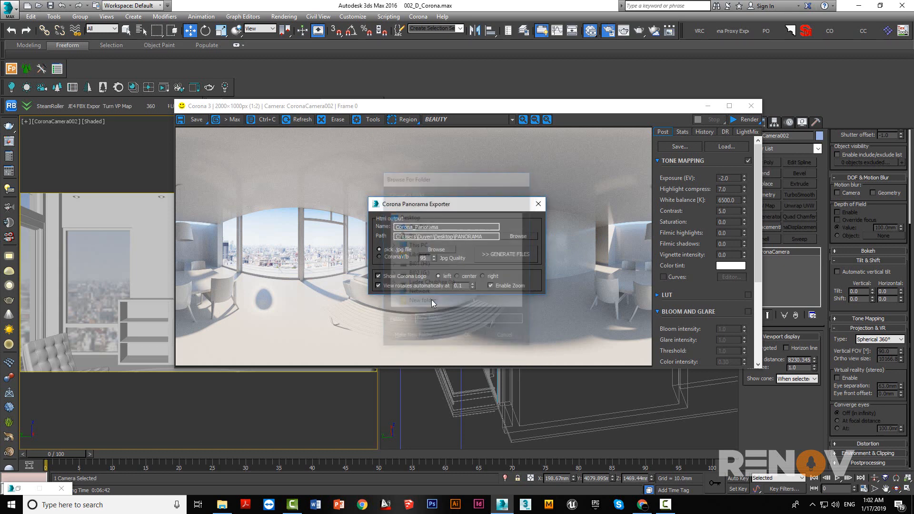
drag(495, 237, 396, 237)
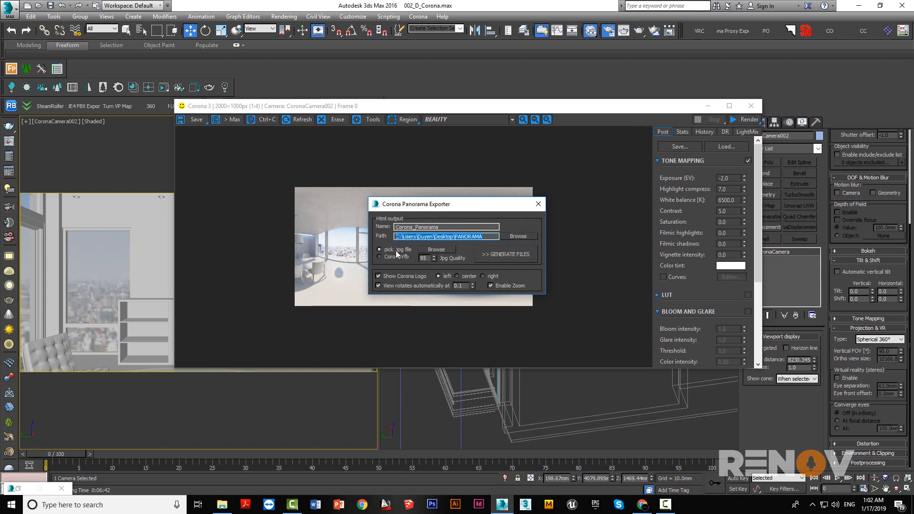
Step: Pick the Desktop image 02.jpg as the source file for the panorama export
click(438, 251)
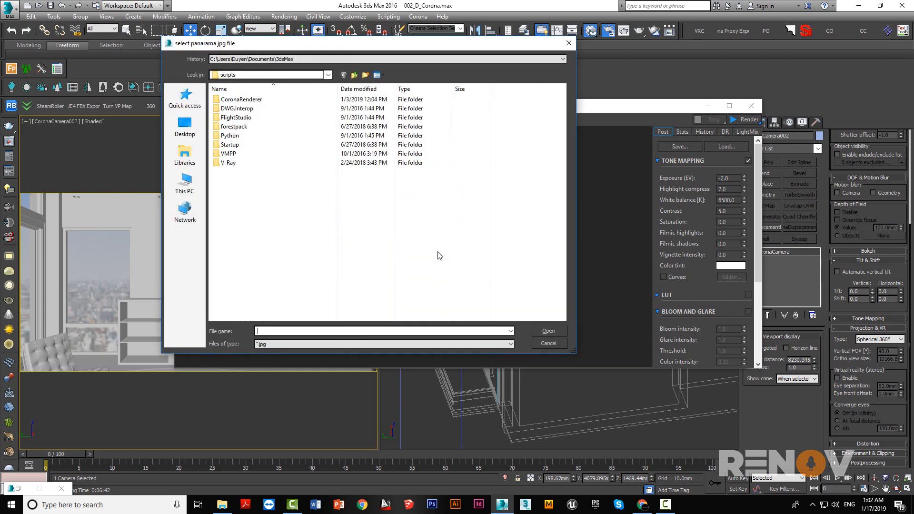
click(185, 126)
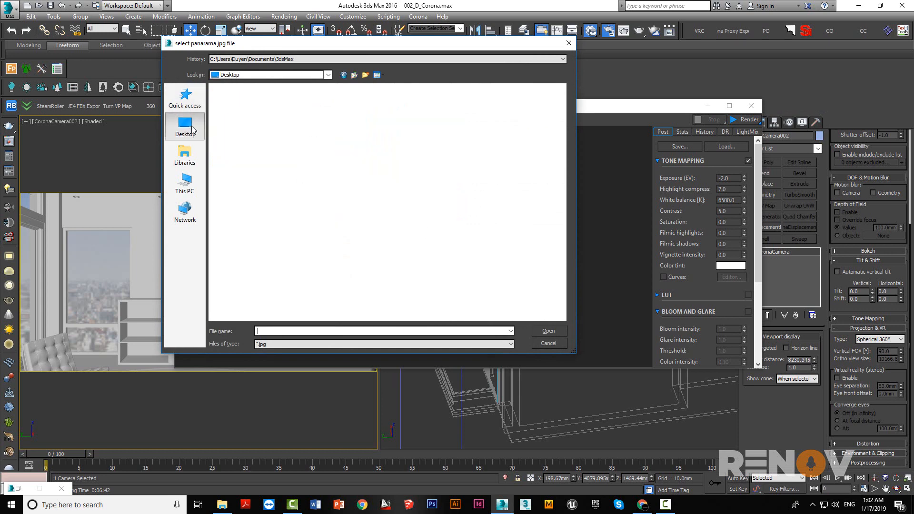
click(327, 174)
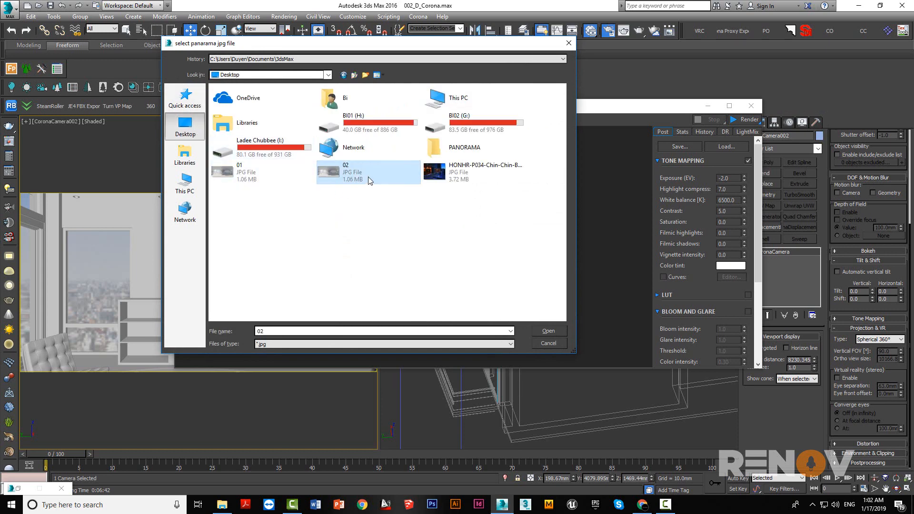
click(547, 331)
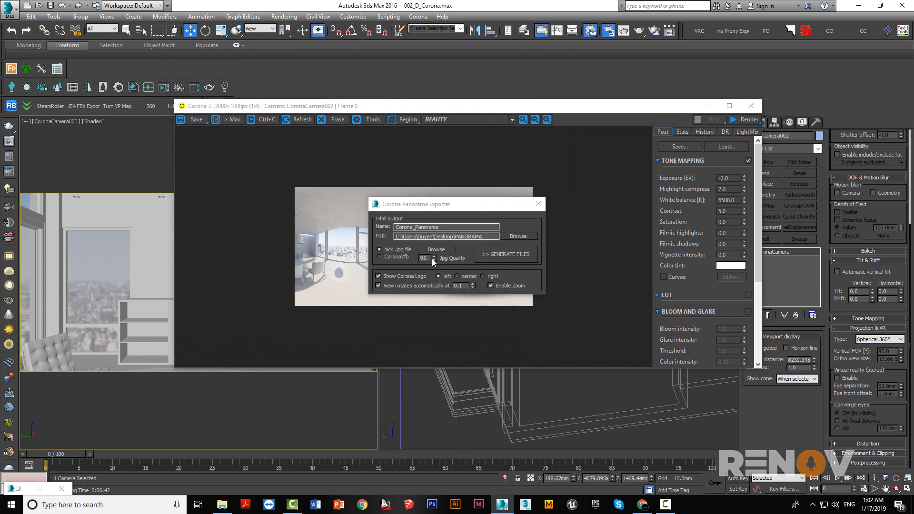
Step: Generate the panorama files with JPG quality 100 and with the Corona logo and automatic view rotation turned off
drag(433, 259, 424, 155)
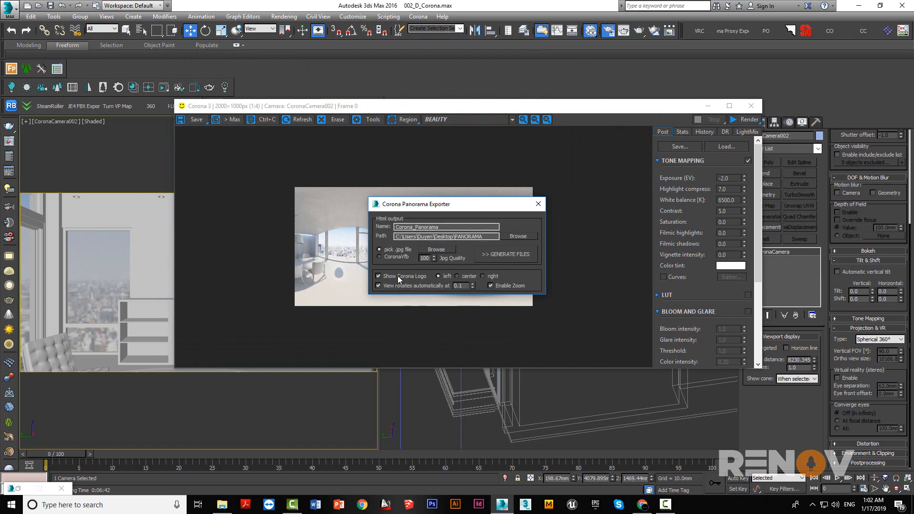
scroll(401, 300, up, 1)
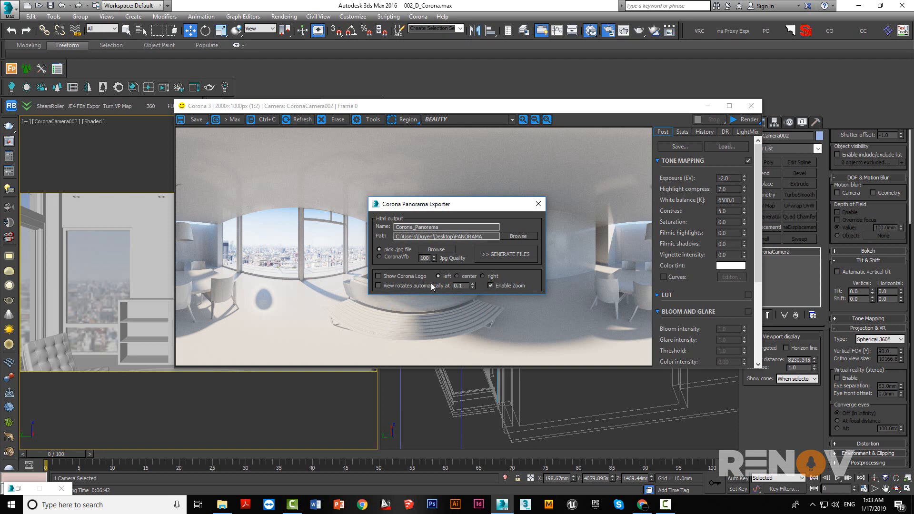
click(502, 255)
Step: Open the Corona_Panorama HTML file from the Desktop's PANORAMA folder in Chrome, and close its tab after checking it
click(223, 505)
click(280, 90)
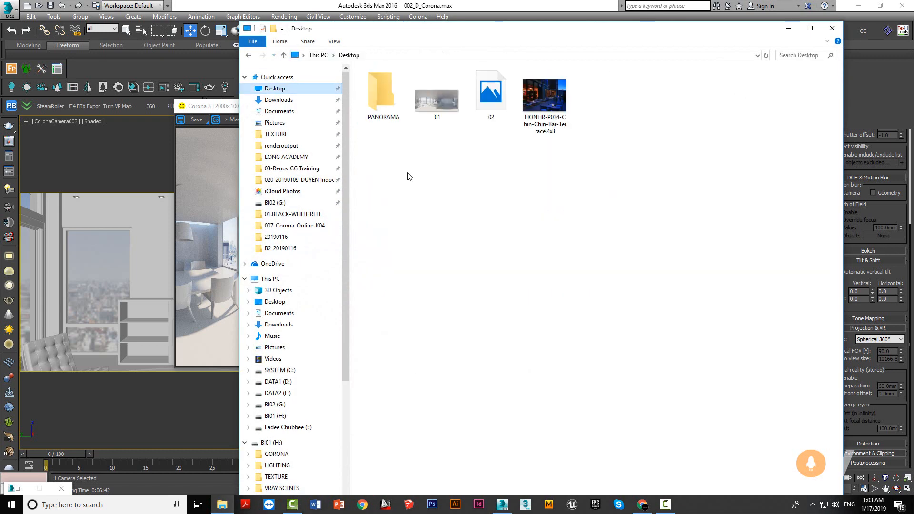
double_click(381, 92)
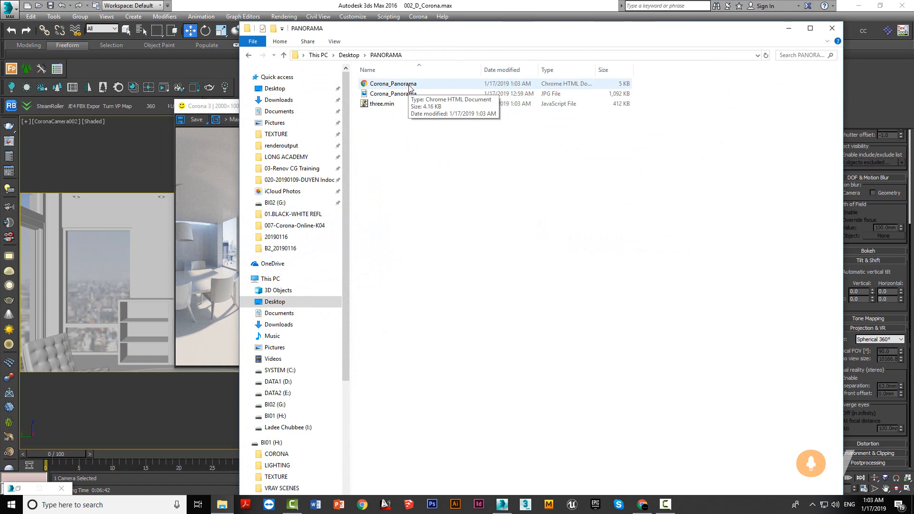
double_click(410, 84)
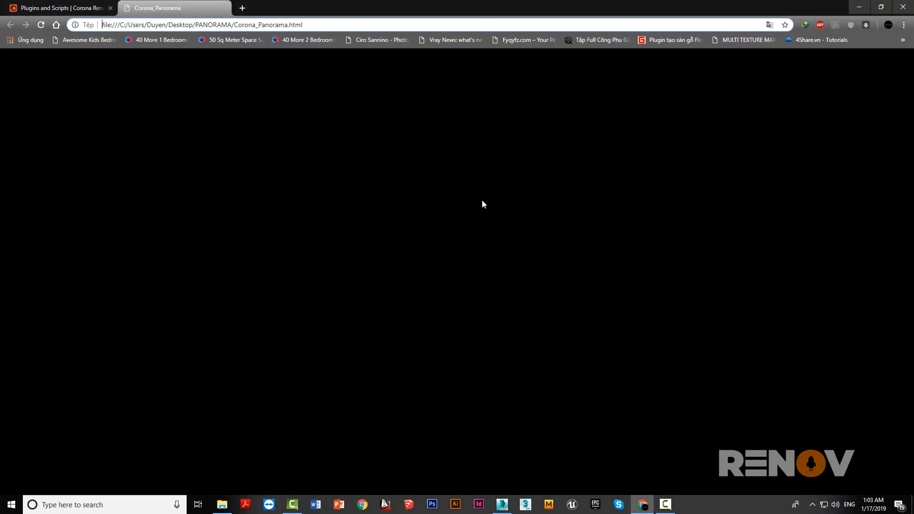
click(225, 8)
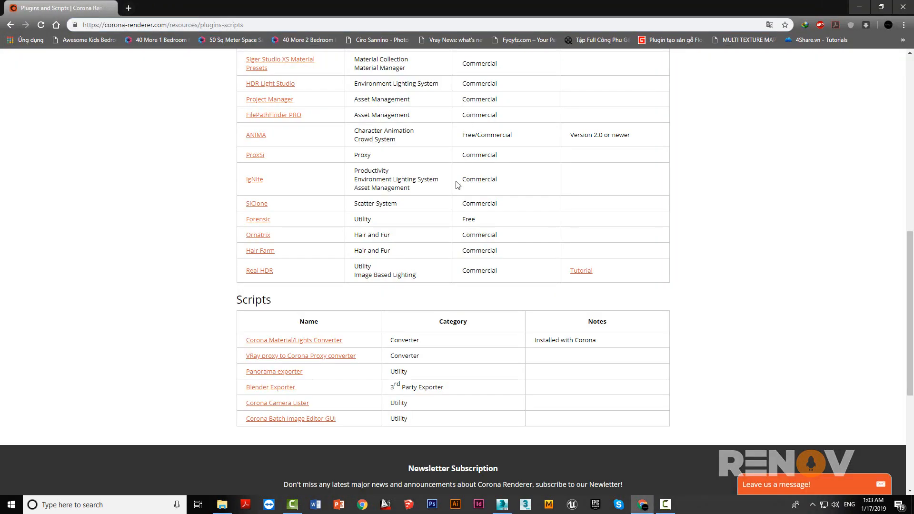
Step: Open the Corona_Panorama HTML file with Microsoft Edge, look around the interior, and close the browser
click(225, 505)
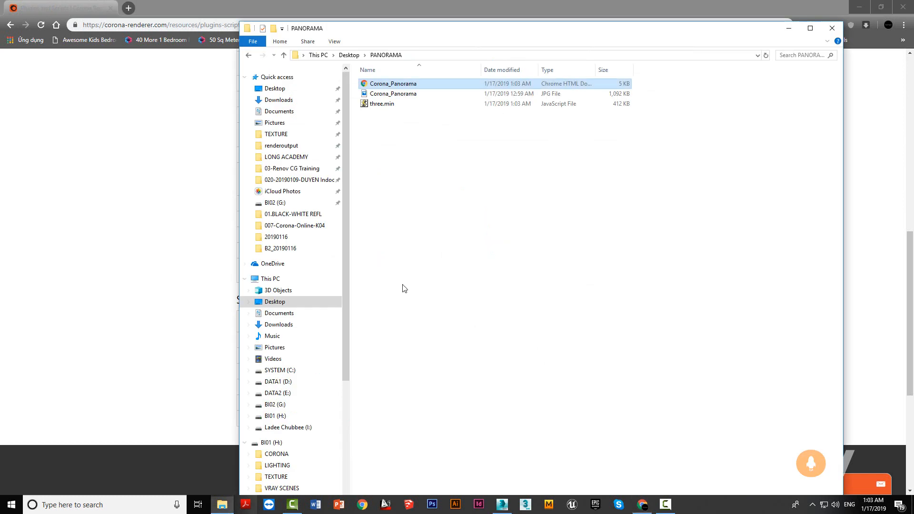
right_click(395, 86)
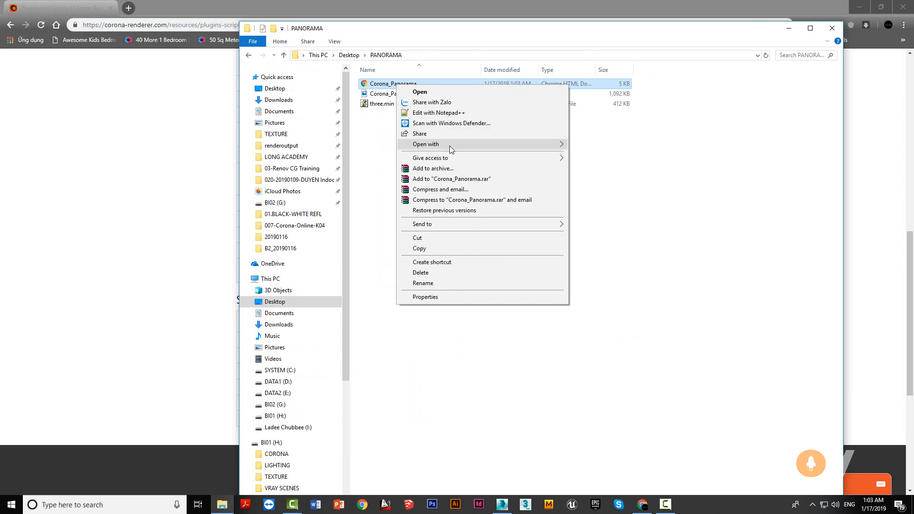
mouse_move(475, 150)
click(630, 177)
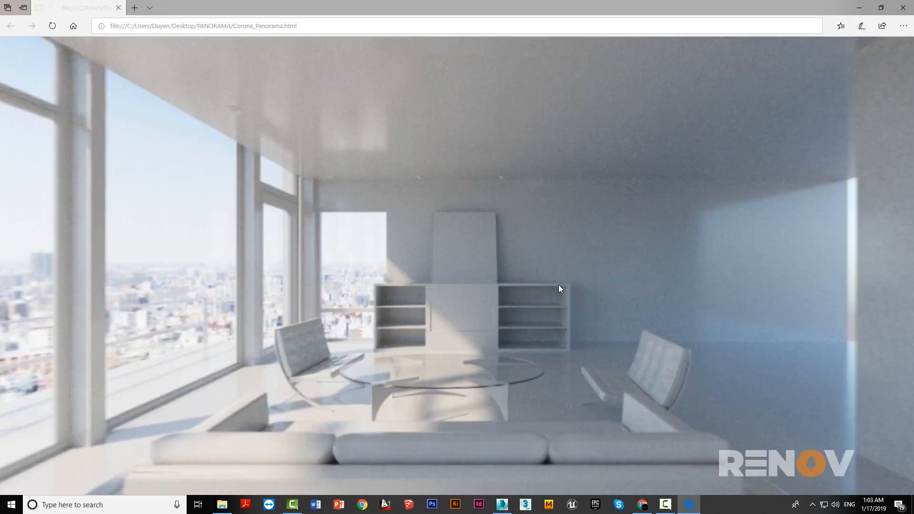
drag(559, 288, 349, 330)
click(903, 7)
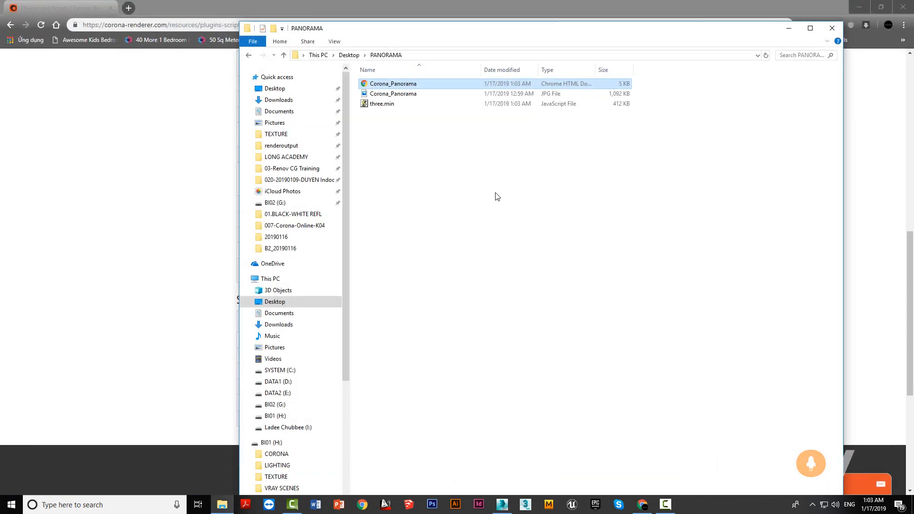
Step: Create a new folder named PANORAMA ROTATE on the Desktop
click(349, 55)
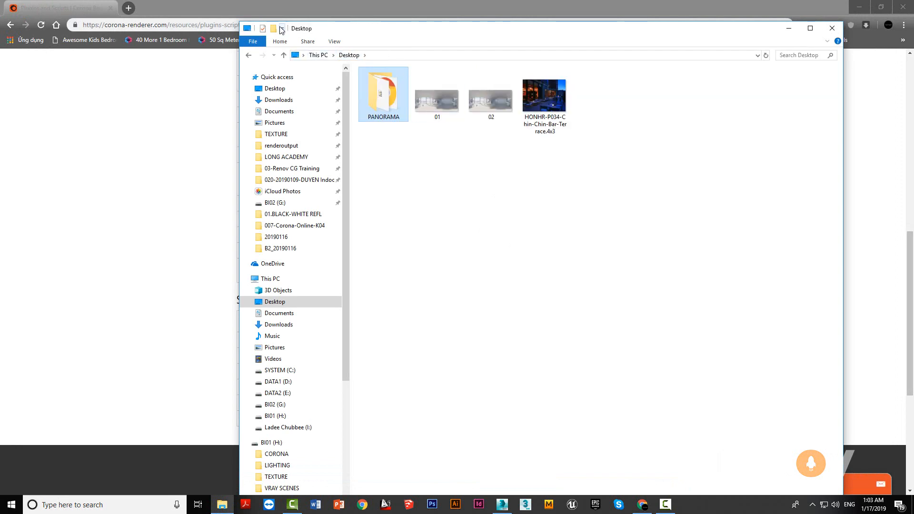
click(274, 29)
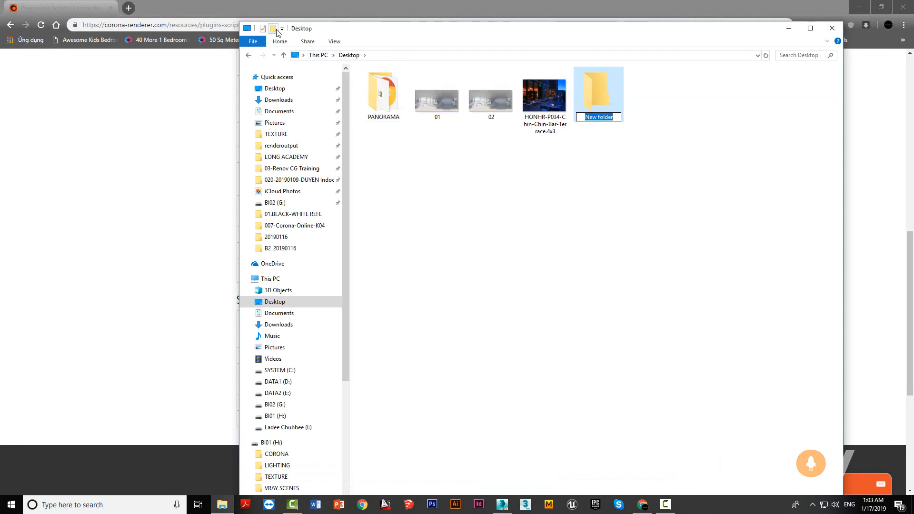
text(PANORAMA)
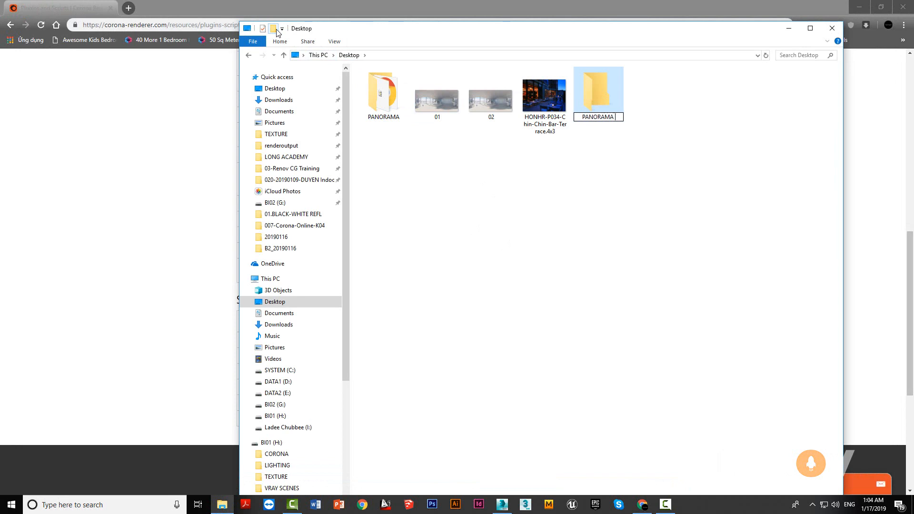
text( ROTATE)
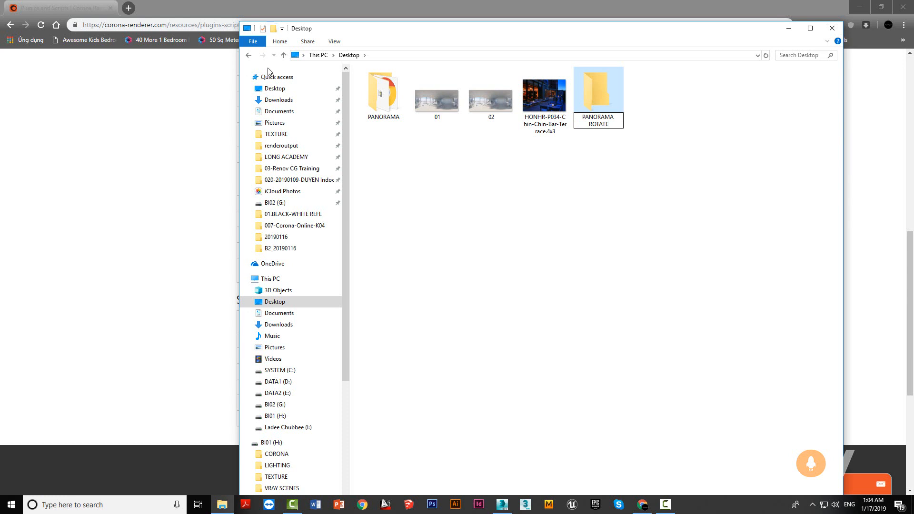
click(594, 266)
Step: In 3ds Max, set the panorama export path to the PANORAMA ROTATE folder and generate the files with automatic view rotation at 0.1
click(508, 511)
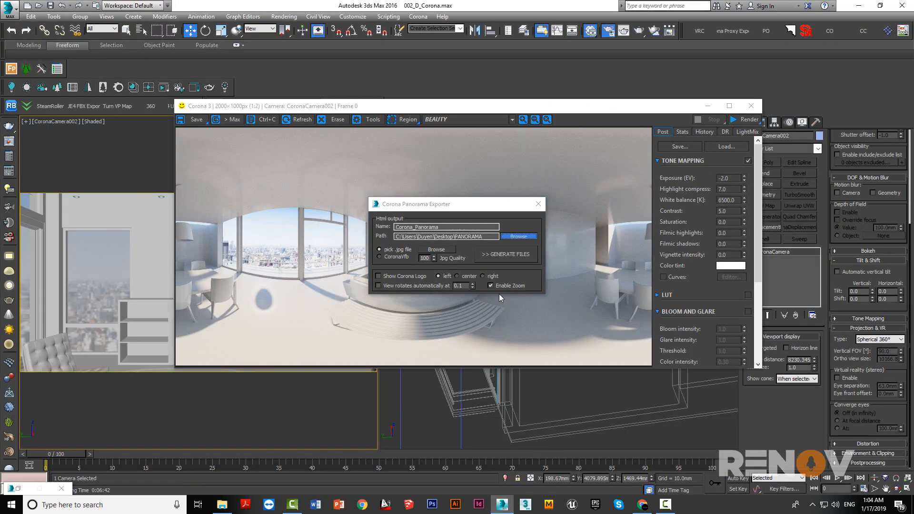
scroll(427, 296, down, 1)
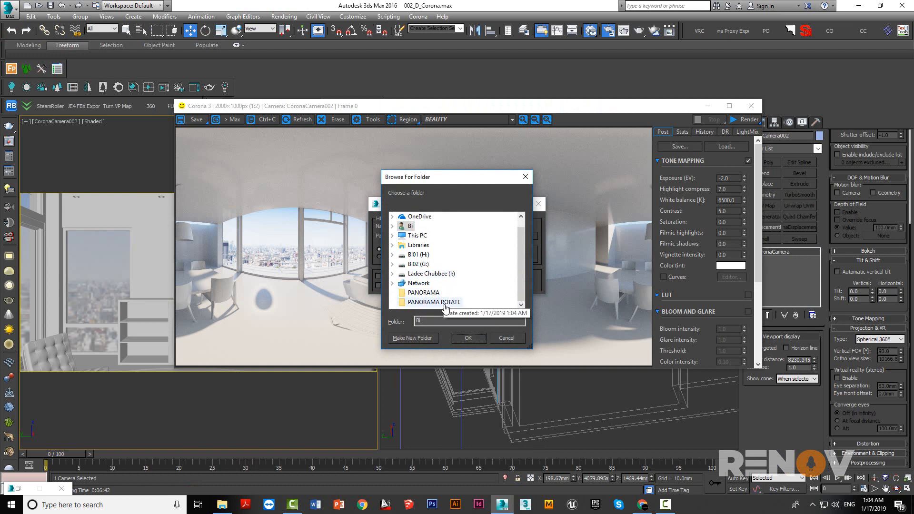
click(435, 302)
click(467, 340)
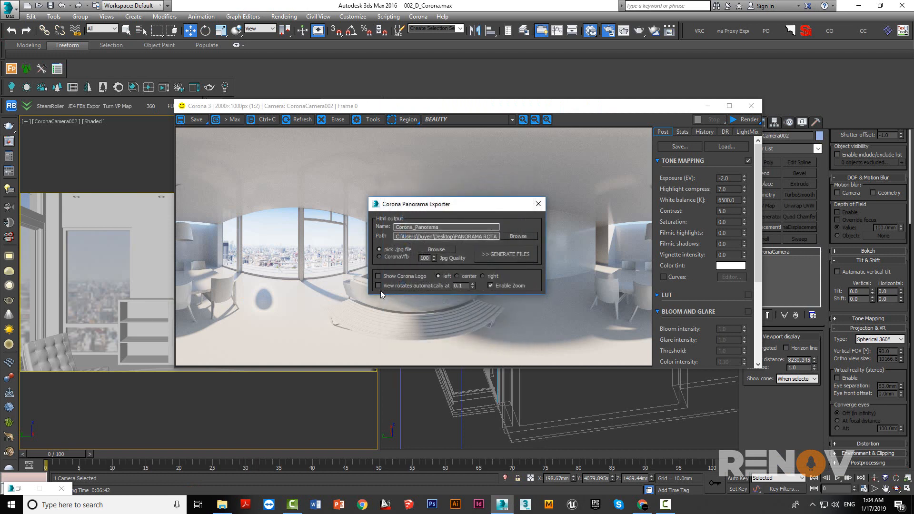
click(513, 254)
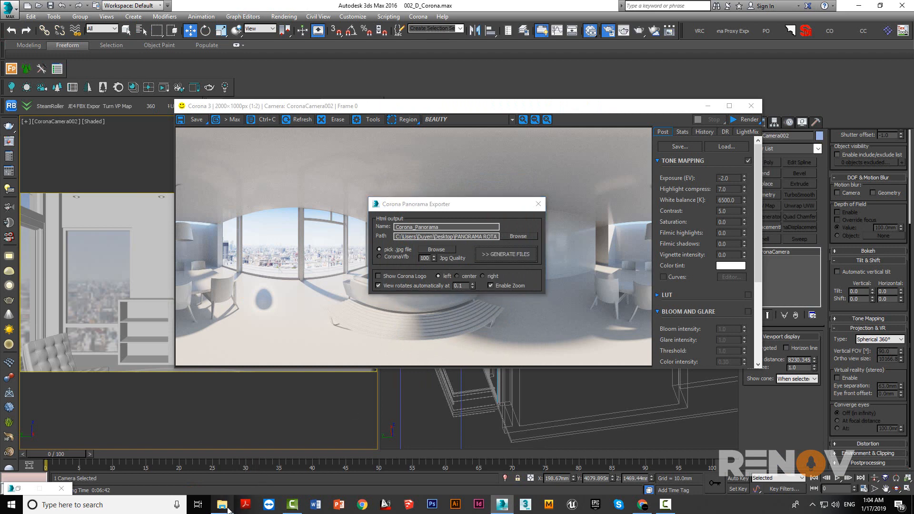
Step: Open the Corona_Panorama HTML file from the Desktop's PANORAMA ROTATE folder with Microsoft Edge
click(222, 504)
double_click(595, 100)
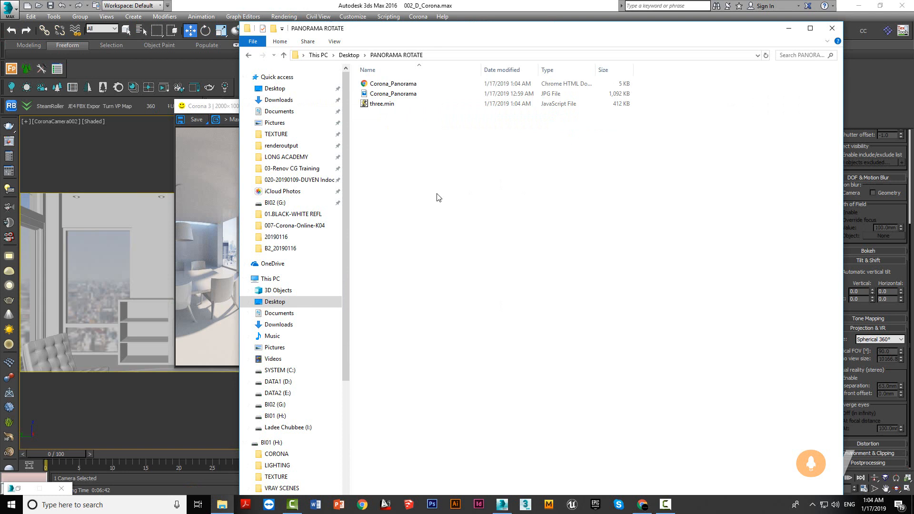
click(386, 86)
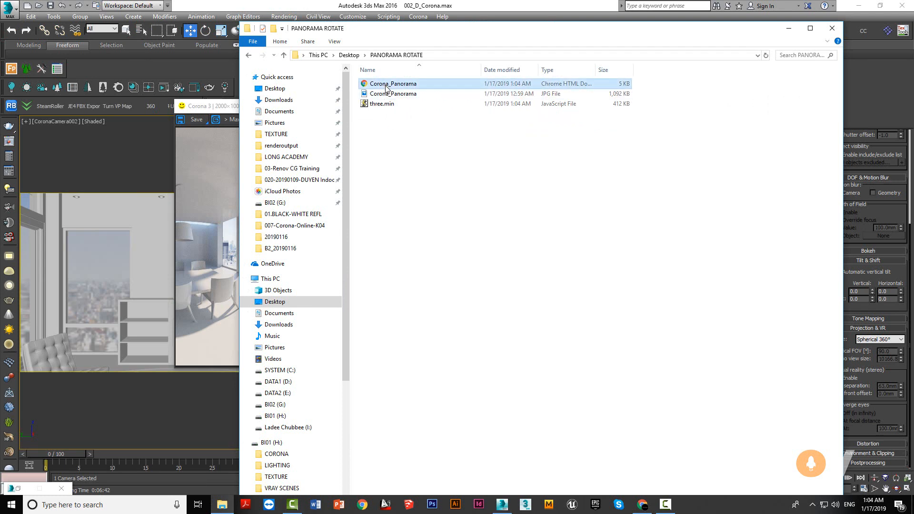
right_click(412, 89)
mouse_move(457, 148)
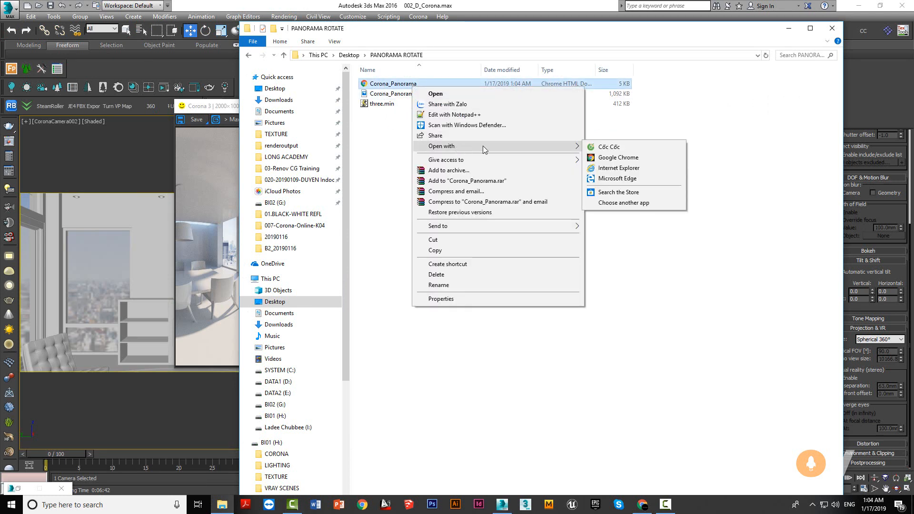
click(622, 181)
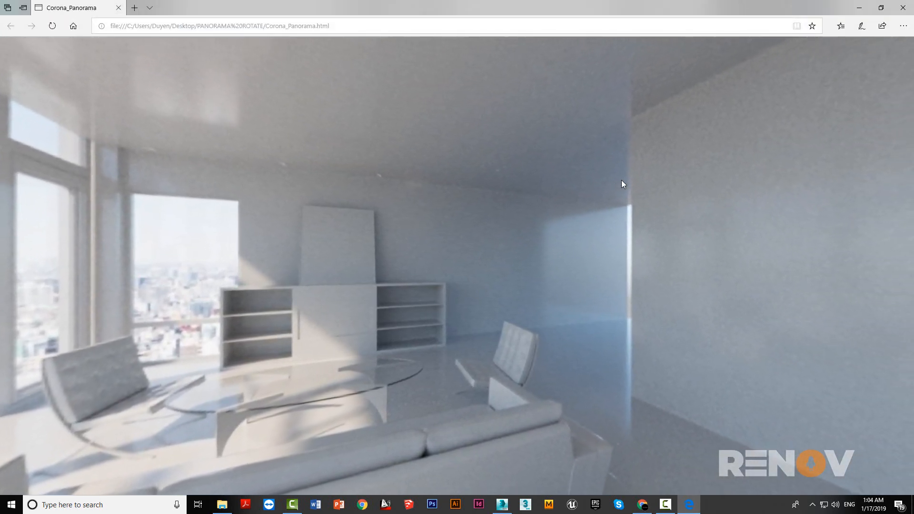
Step: Zoom in and out of the rotating panorama to examine the interior, and close the browser
scroll(522, 310, up, 5)
scroll(522, 310, down, 5)
scroll(512, 305, up, 5)
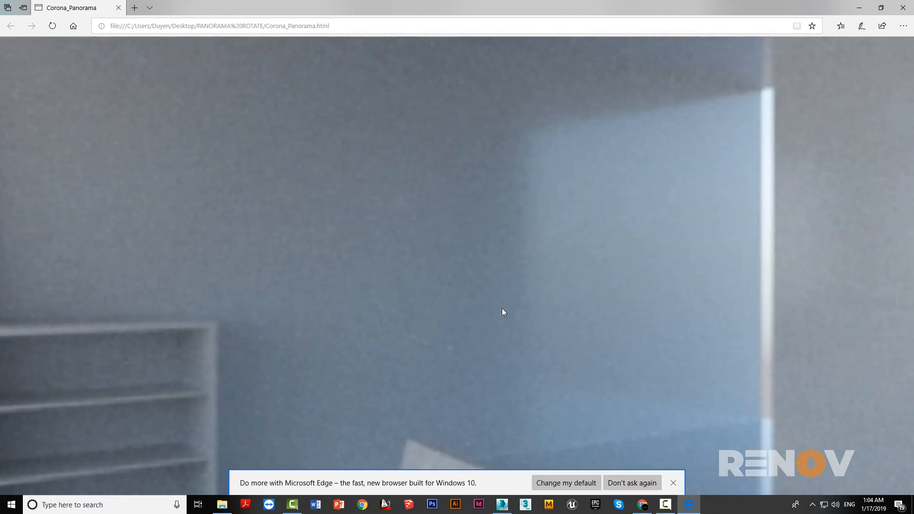
scroll(501, 309, down, 4)
scroll(463, 300, up, 3)
scroll(463, 300, up, 5)
click(903, 7)
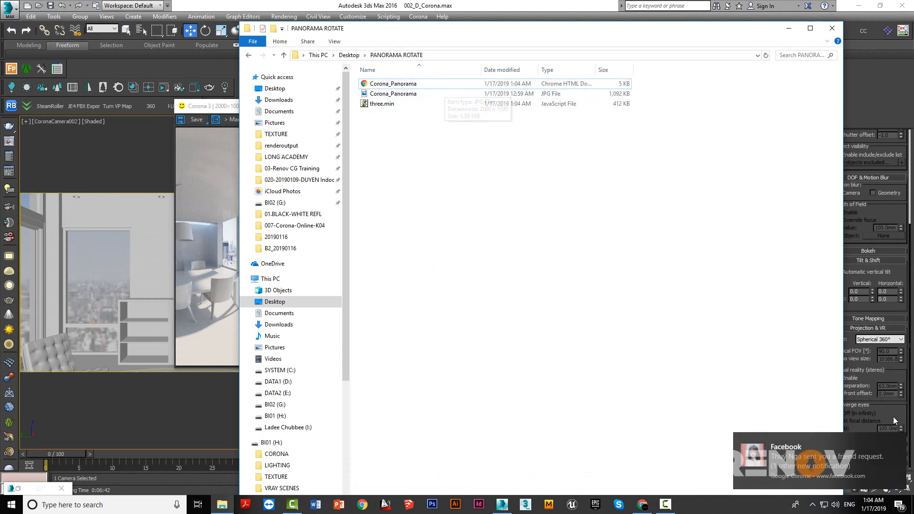
Step: Dismiss the desktop notification, view the Corona_Panorama JPG image from the PANORAMA ROTATE folder, and close the viewer
click(900, 442)
click(561, 242)
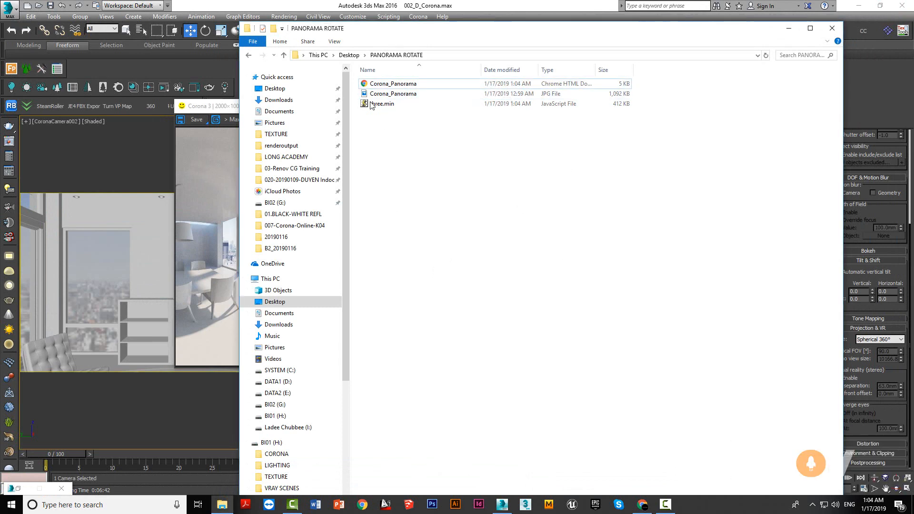
double_click(396, 94)
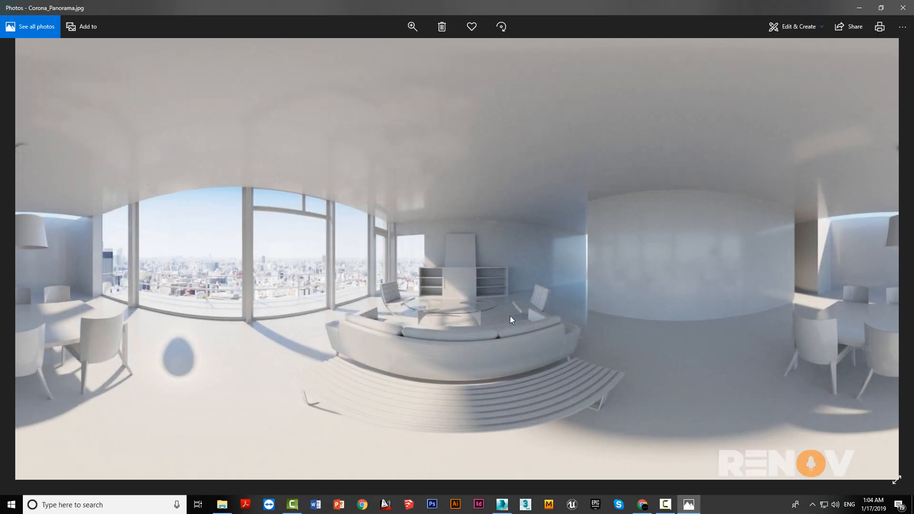
click(902, 7)
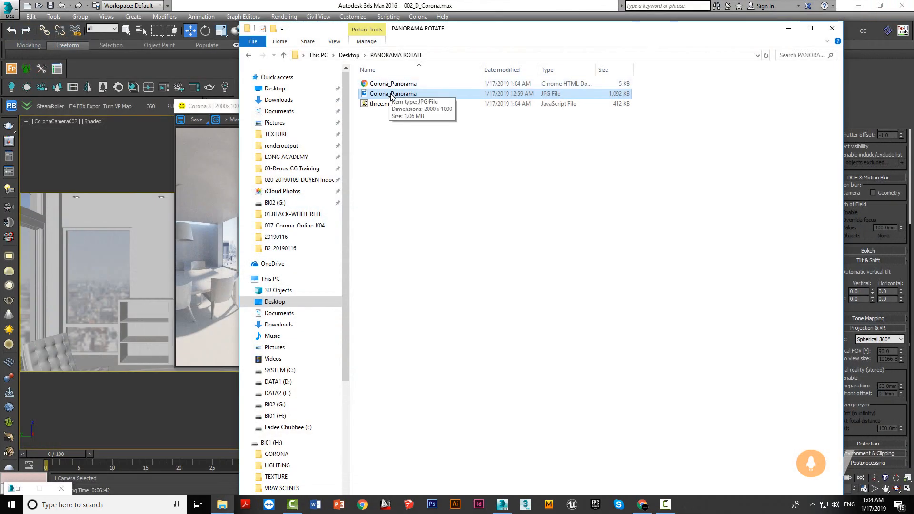
click(454, 207)
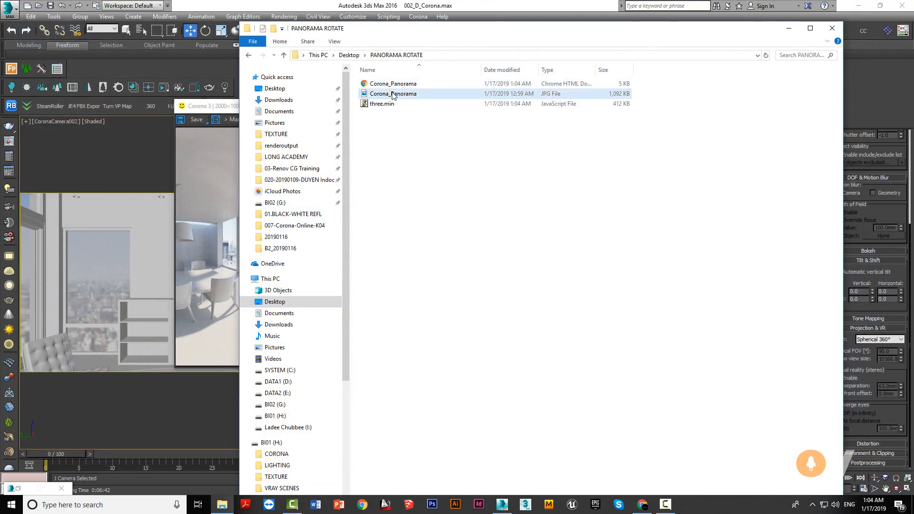
Step: Set the camera maker to RICOH in the file properties of the Corona_Panorama JPG
click(394, 95)
right_click(407, 99)
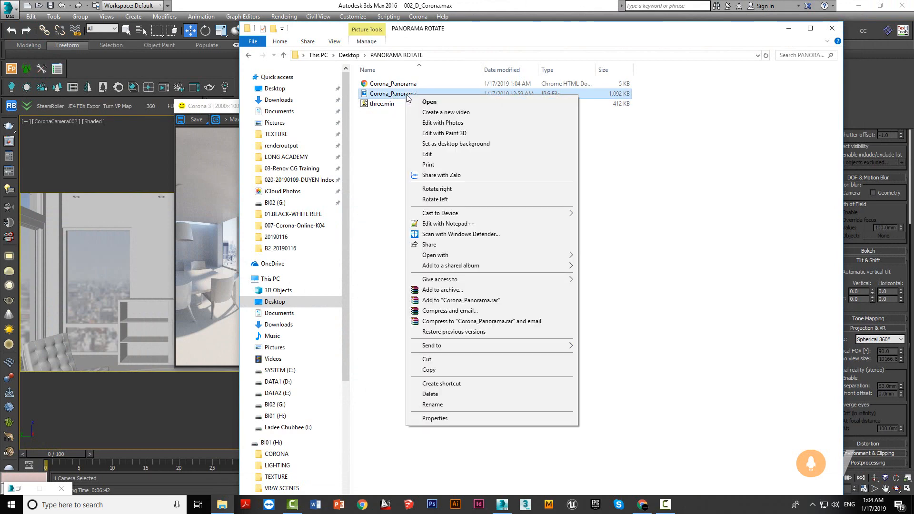
click(434, 420)
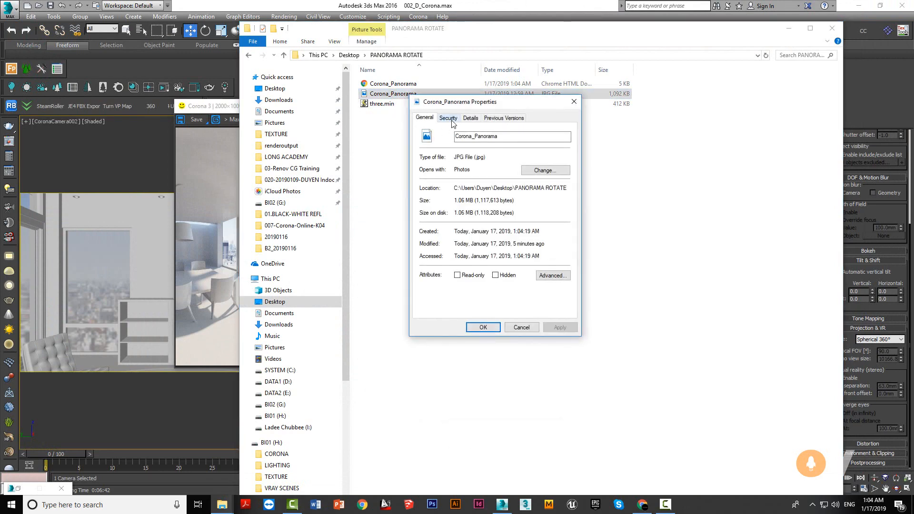
click(471, 119)
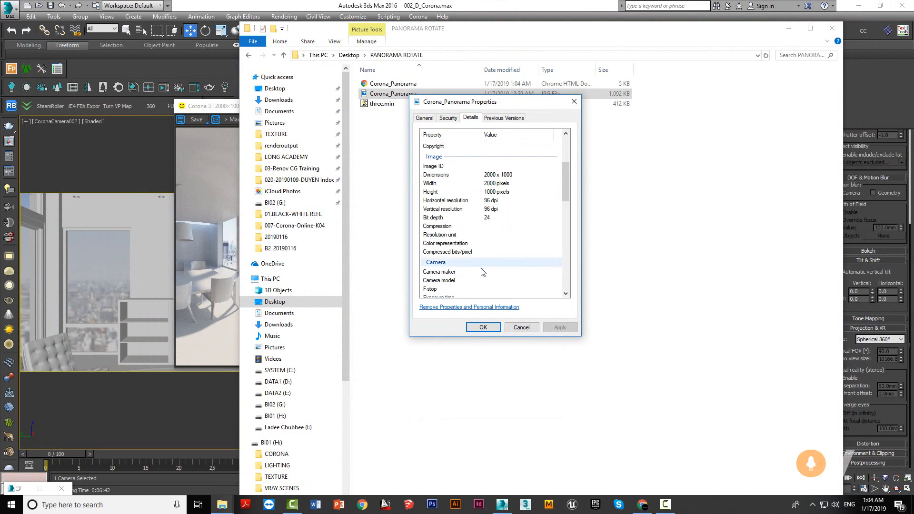
scroll(482, 271, down, 1)
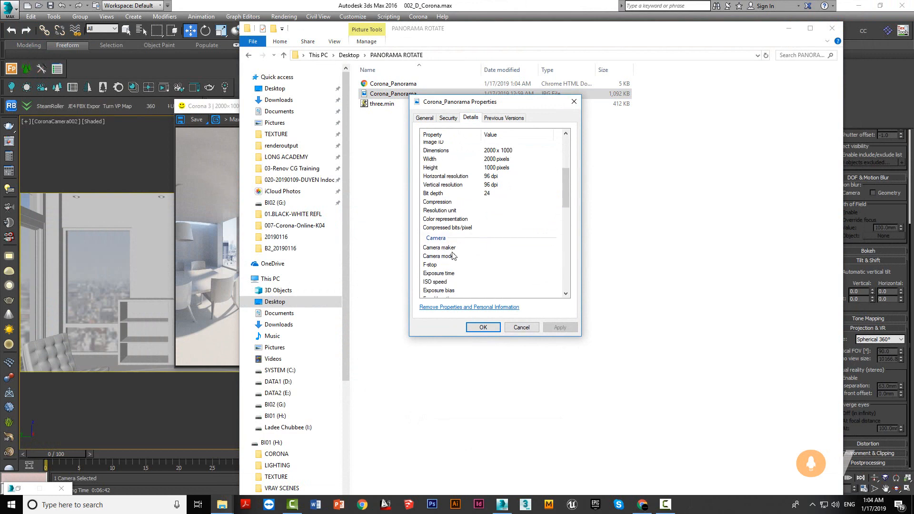
click(492, 251)
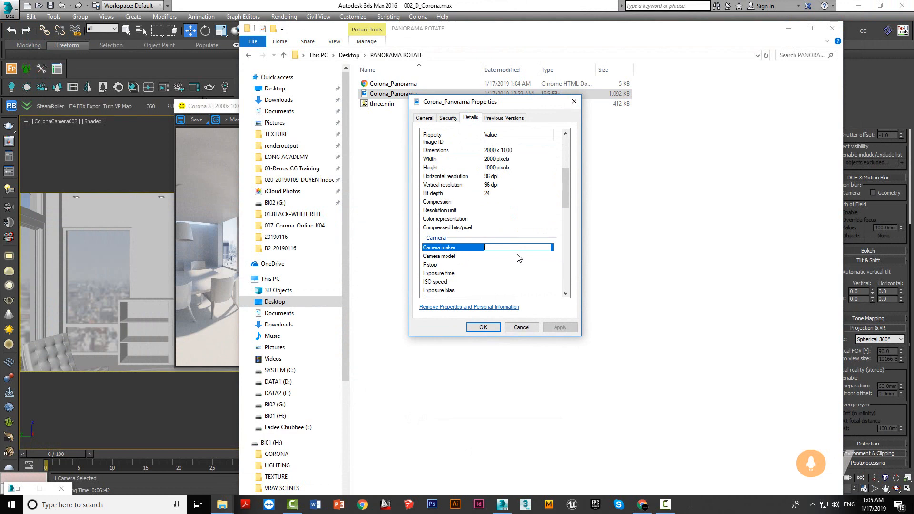
text(R)
text(RICOH)
key(Return)
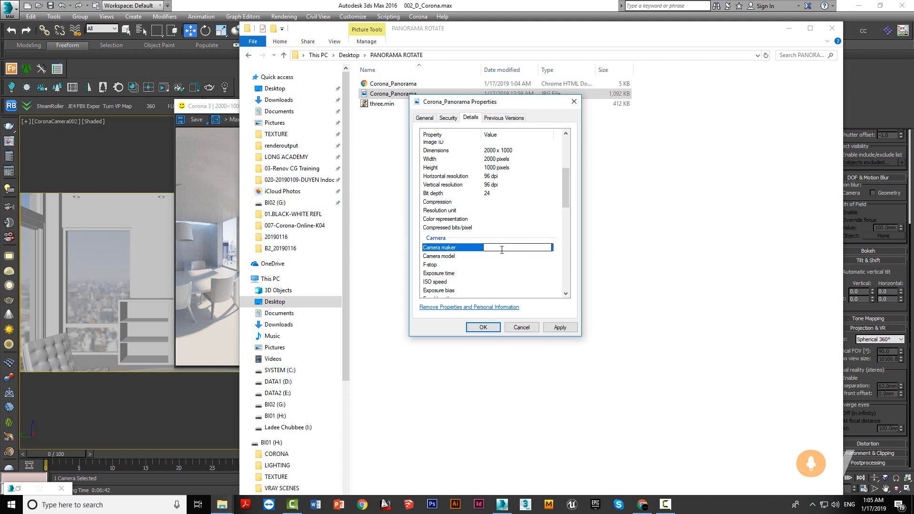
Step: Set the image's camera model to RICOH THETA S and save the file properties
click(471, 259)
click(500, 257)
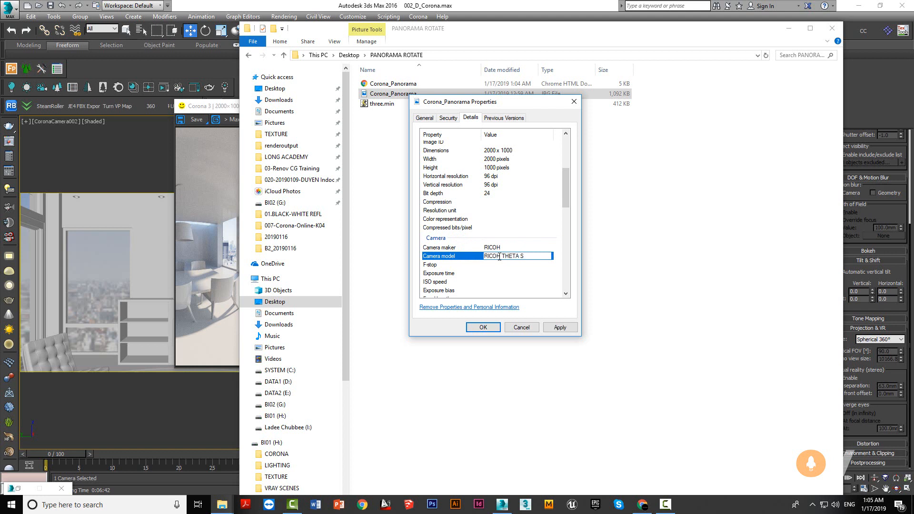
click(513, 265)
click(483, 327)
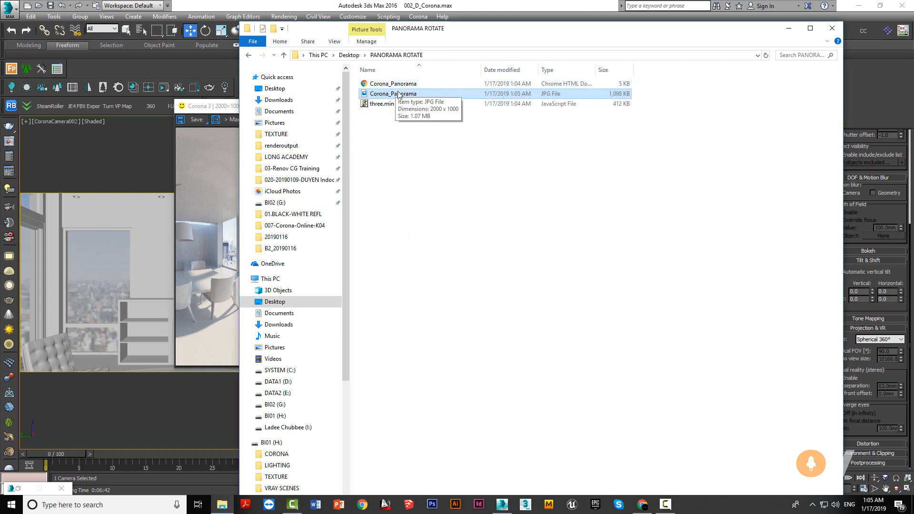
Step: Switch to Chrome and open the Facebook website
click(641, 504)
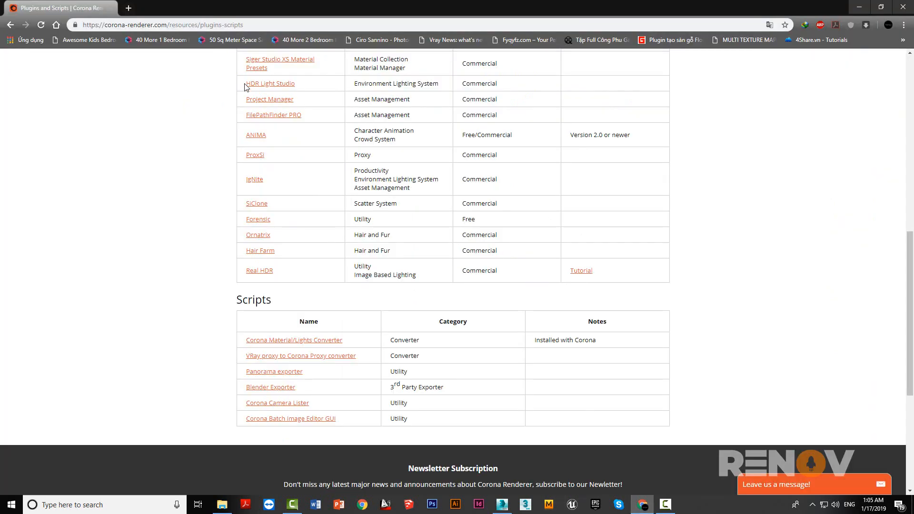
click(225, 26)
text(fa)
key(Return)
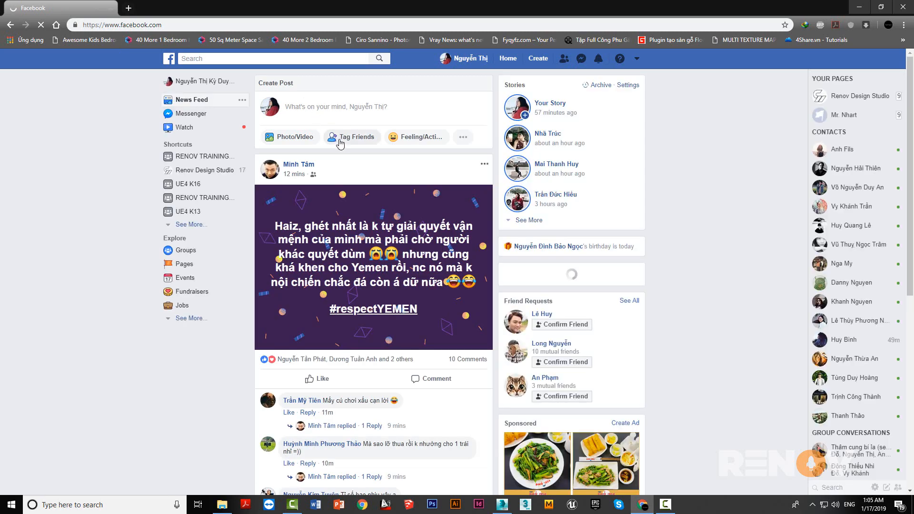
Step: Share the Corona_Panorama image from the Desktop's PANORAMA ROTATE folder as a public photo post in the News Feed
click(298, 137)
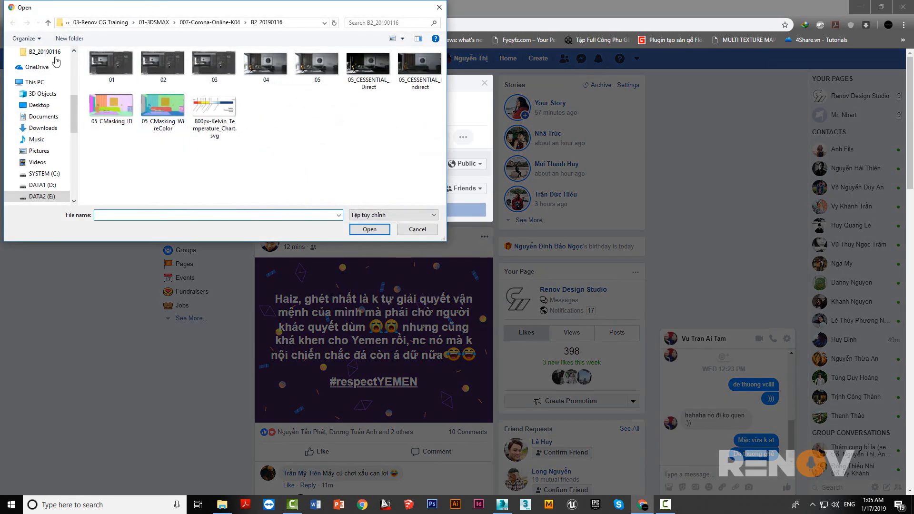
scroll(56, 82, up, 3)
click(39, 71)
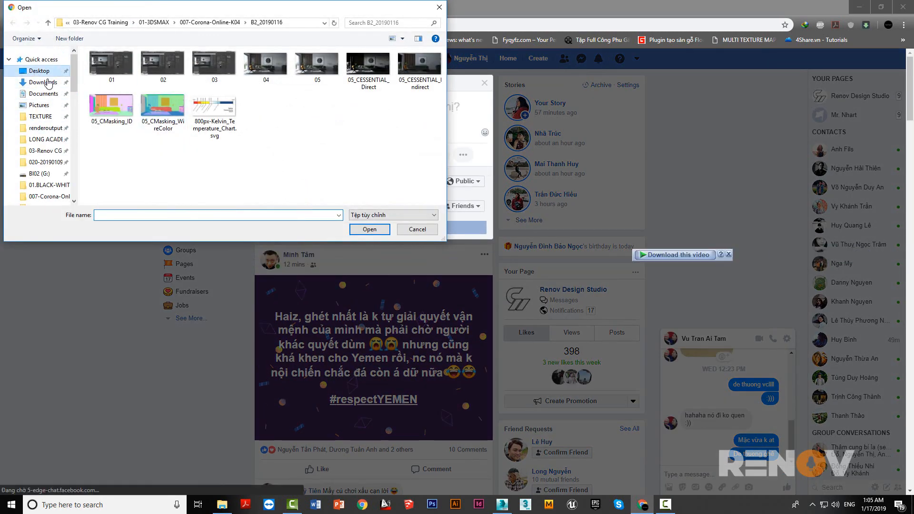
double_click(162, 79)
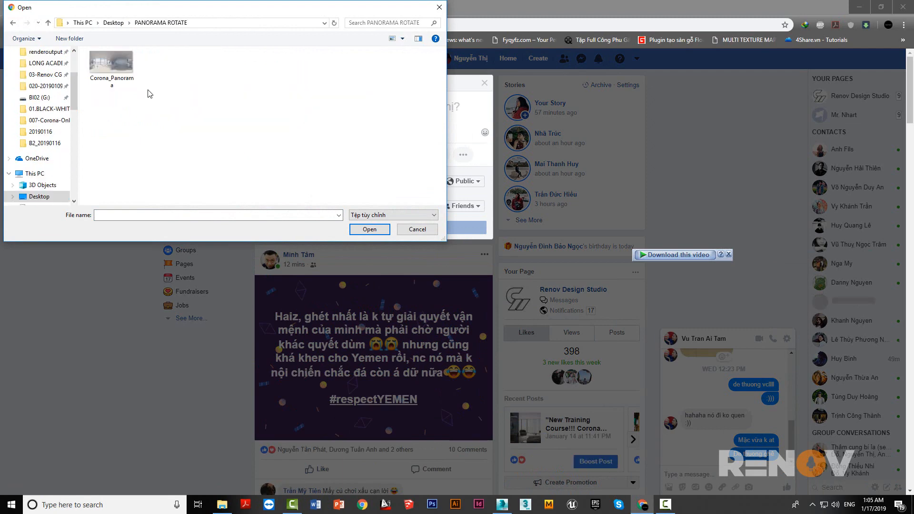
click(121, 82)
click(371, 230)
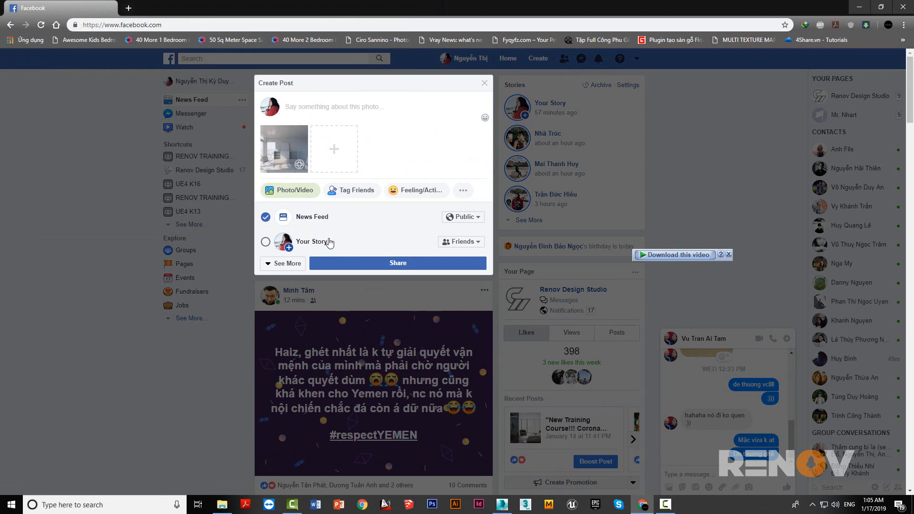
click(346, 265)
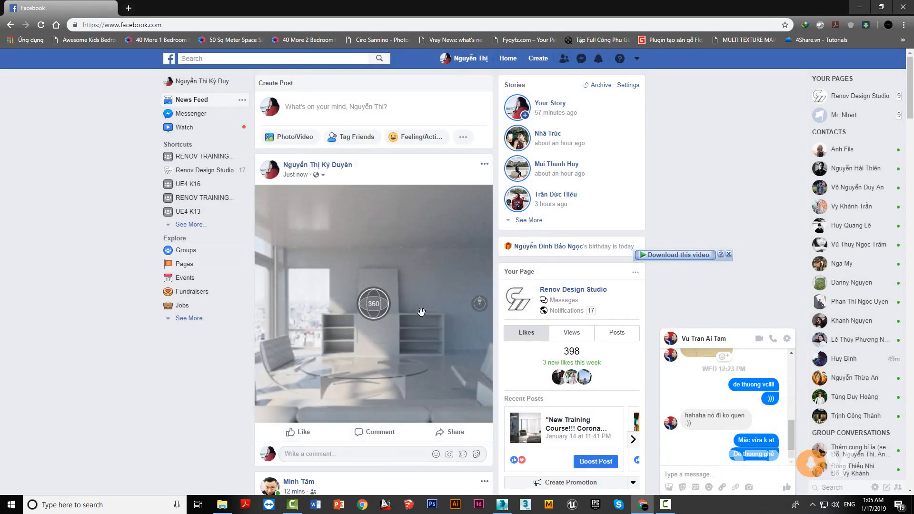
Step: Look around the posted 360° photo, closing the open chat window, and switch back to 3ds Max
drag(409, 318, 310, 330)
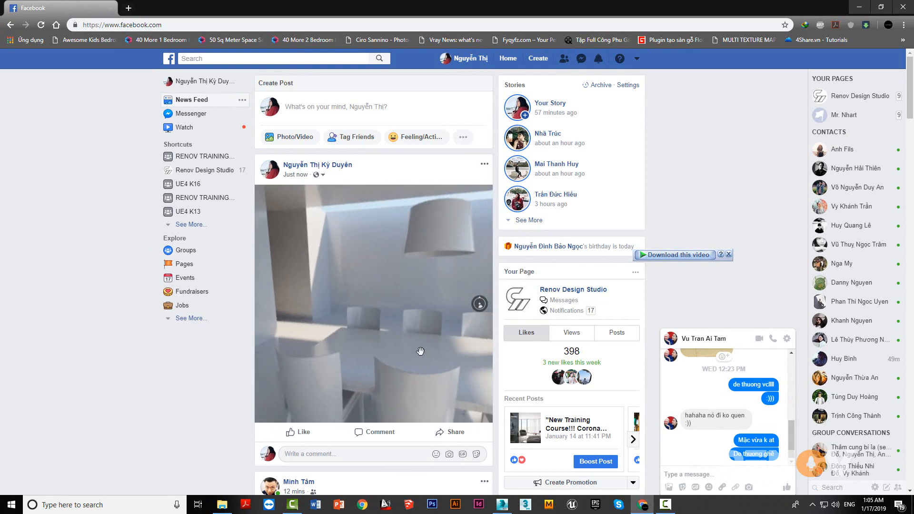
drag(432, 327, 477, 348)
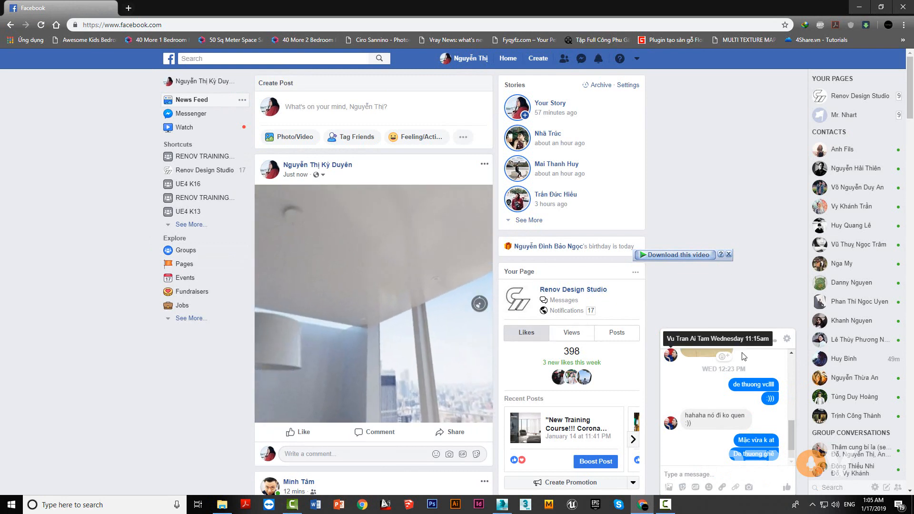
click(796, 330)
drag(376, 362, 647, 391)
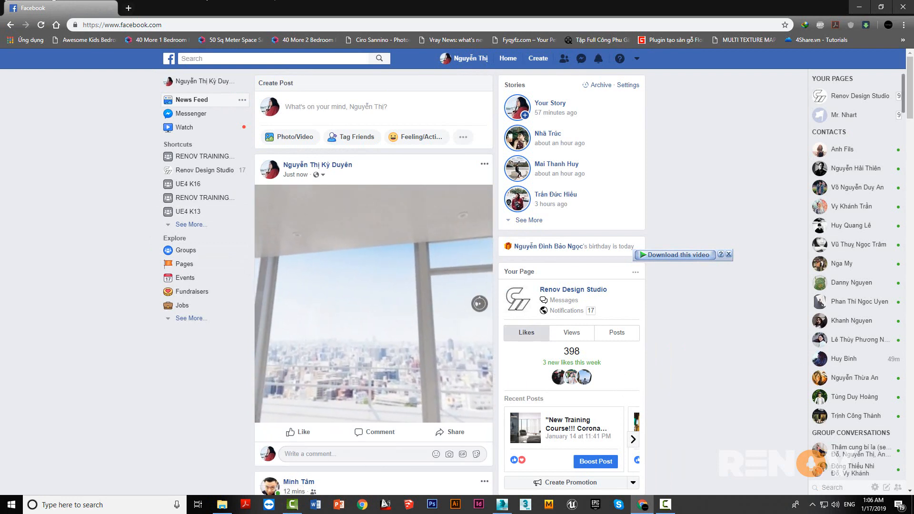
click(502, 505)
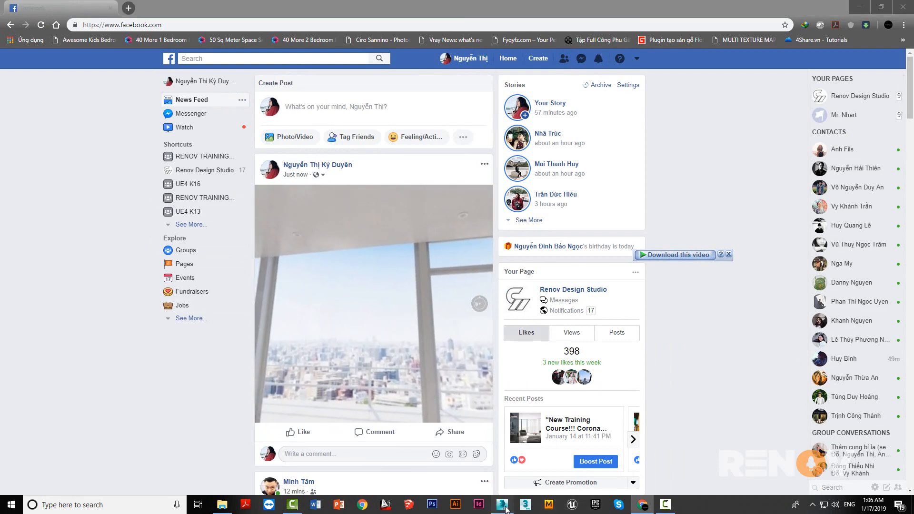